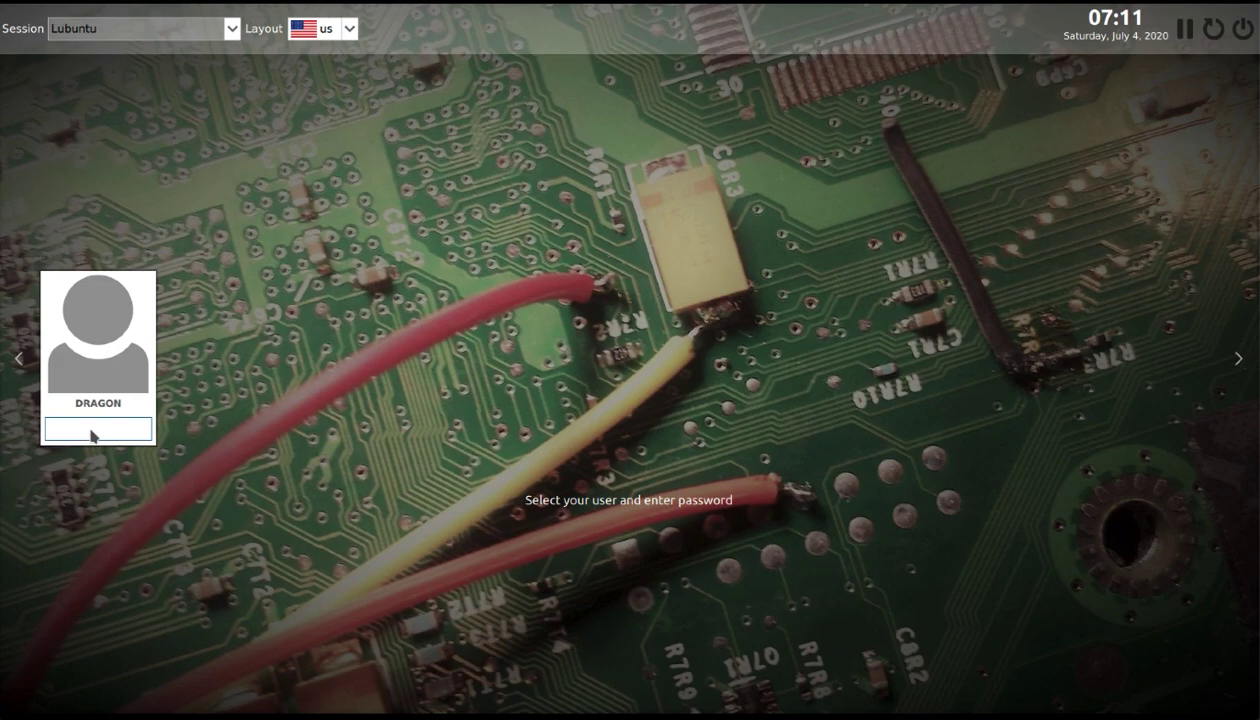
# Enter the account password on the login screen and accept the SDRplay API licence agreement with y
pyautogui.write('******')
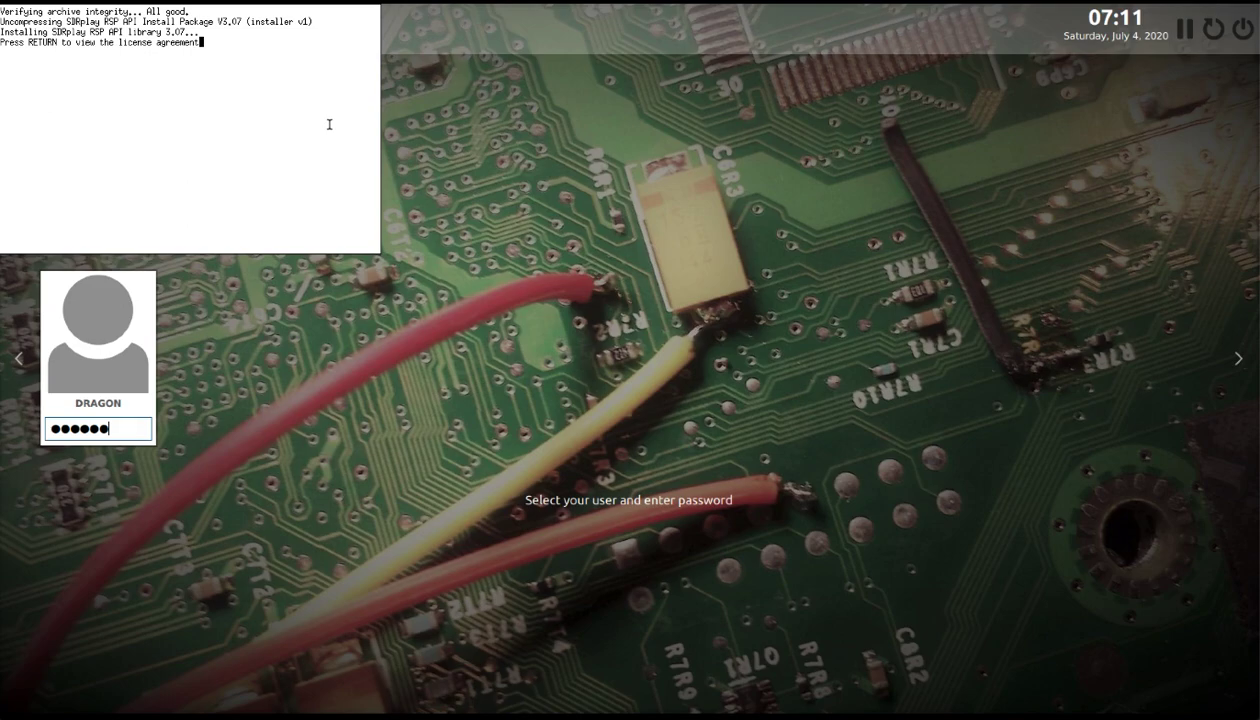
pyautogui.press('Return')
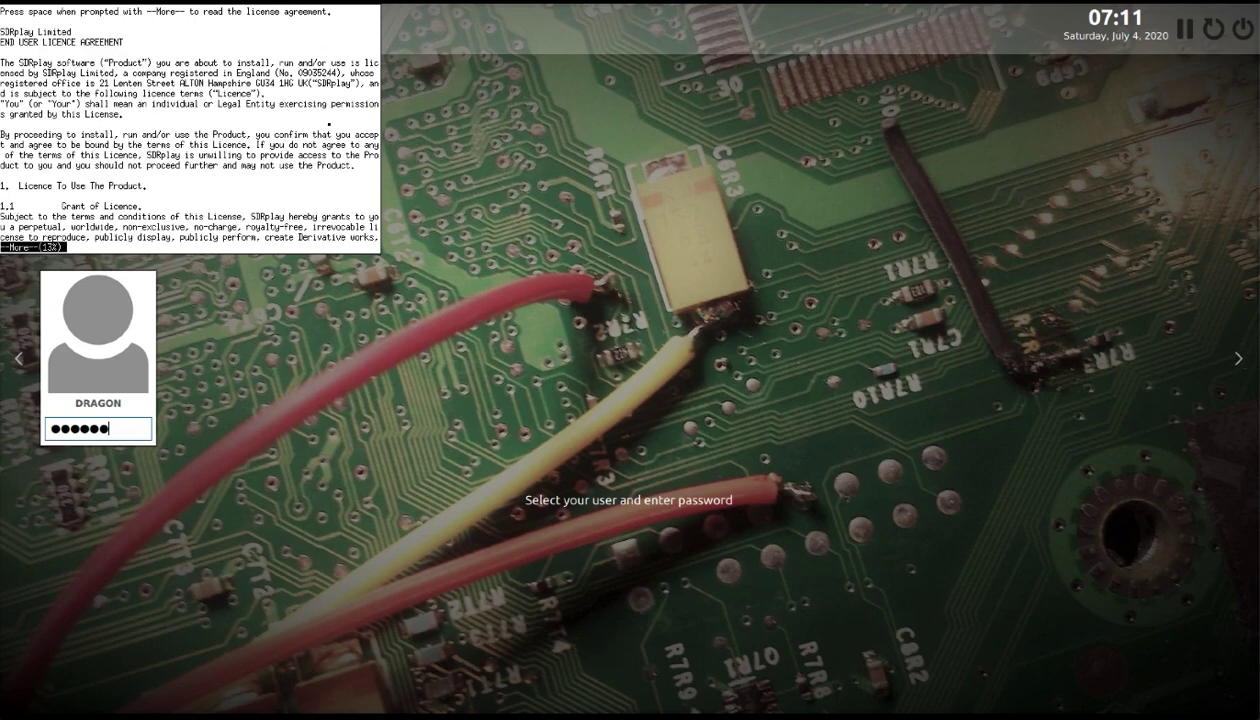
pyautogui.press('q')
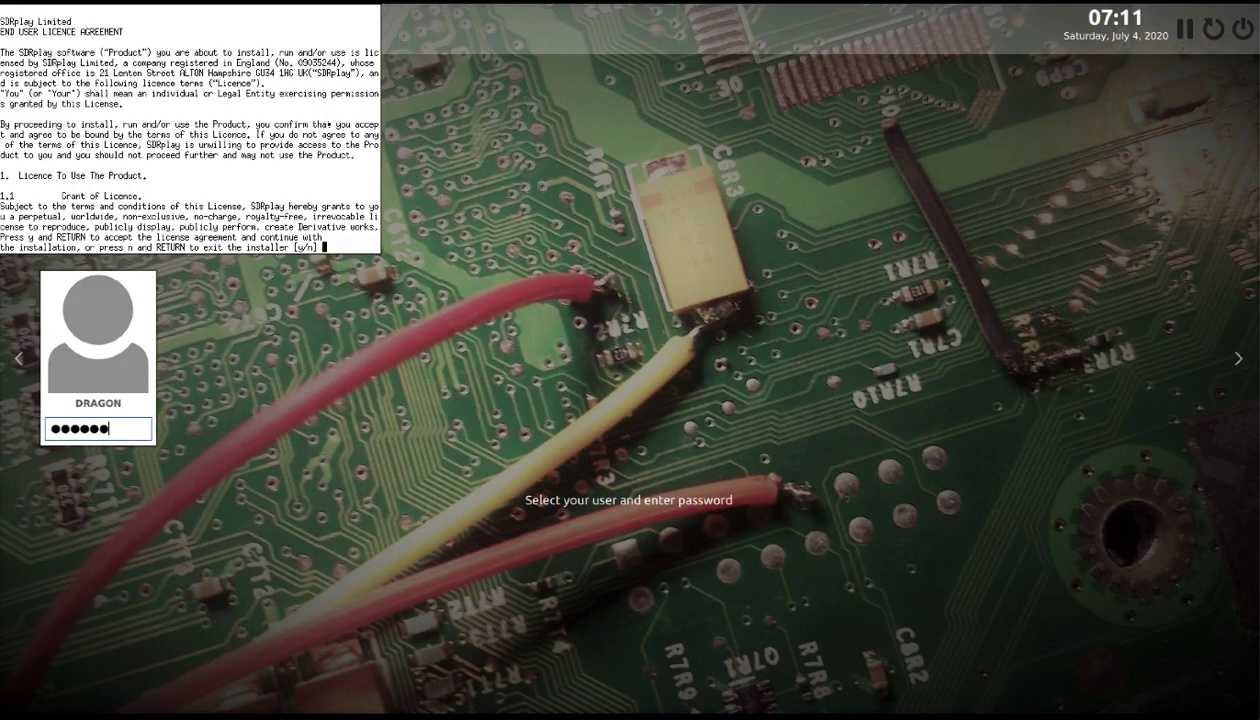
pyautogui.write('y')
pyautogui.press('Return')
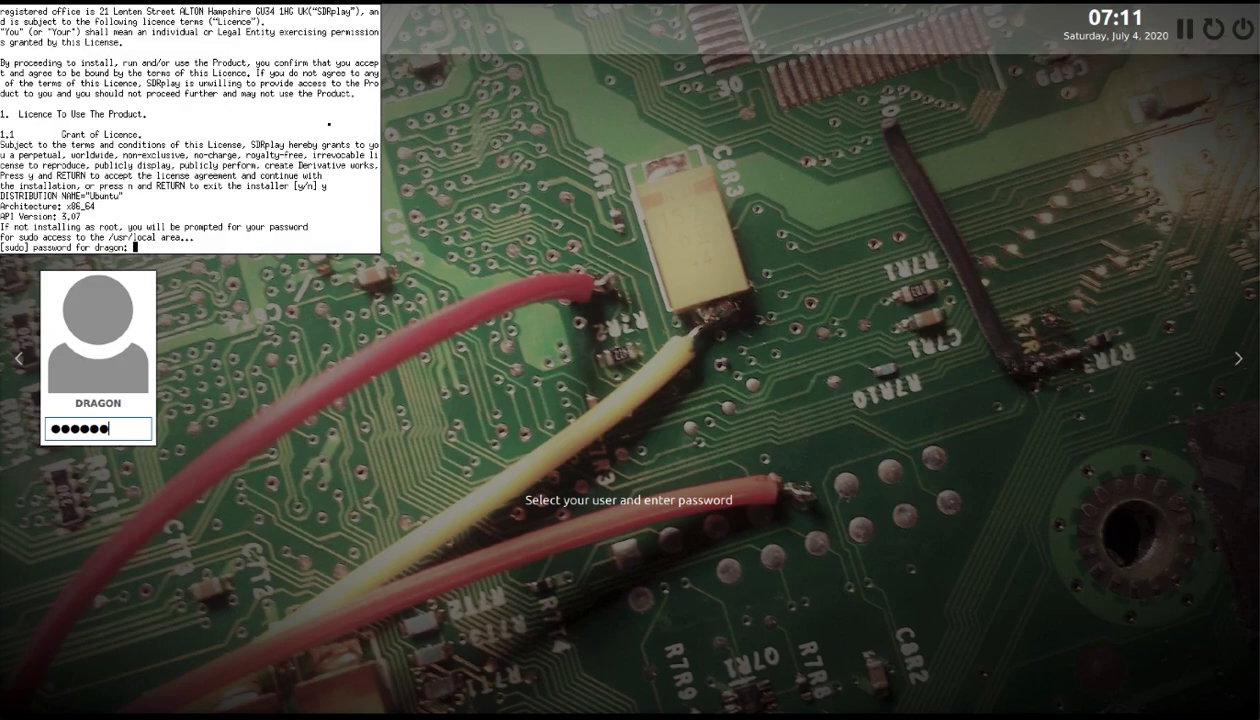
# Authorize the SDRplay installer with the sudo password and agree to add the SDRplay USB IDs to the local database
pyautogui.press('Return')
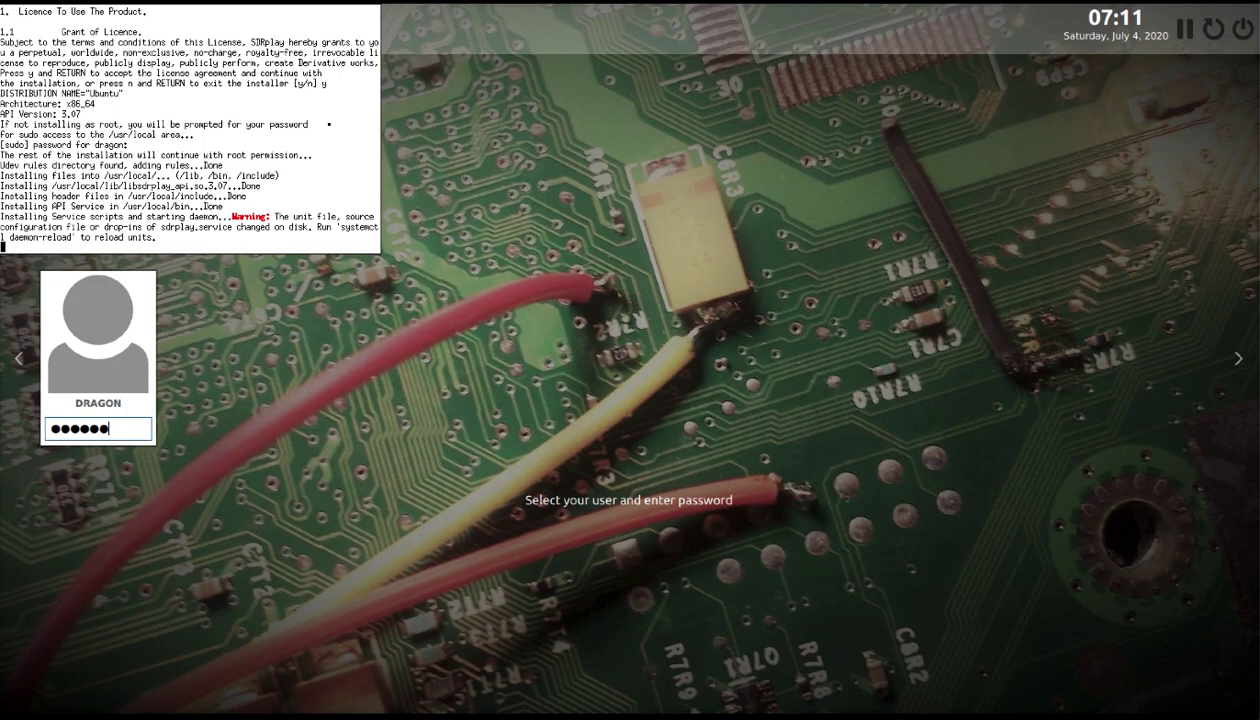
pyautogui.write('y')
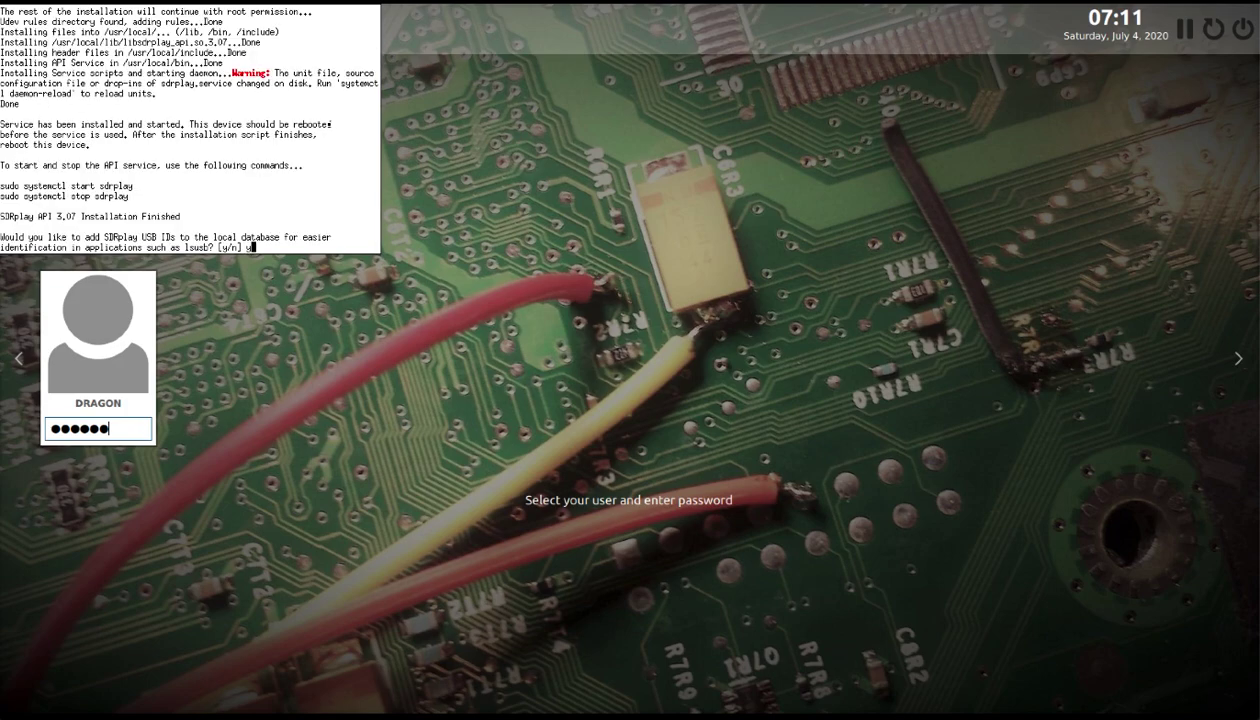
pyautogui.press('Return')
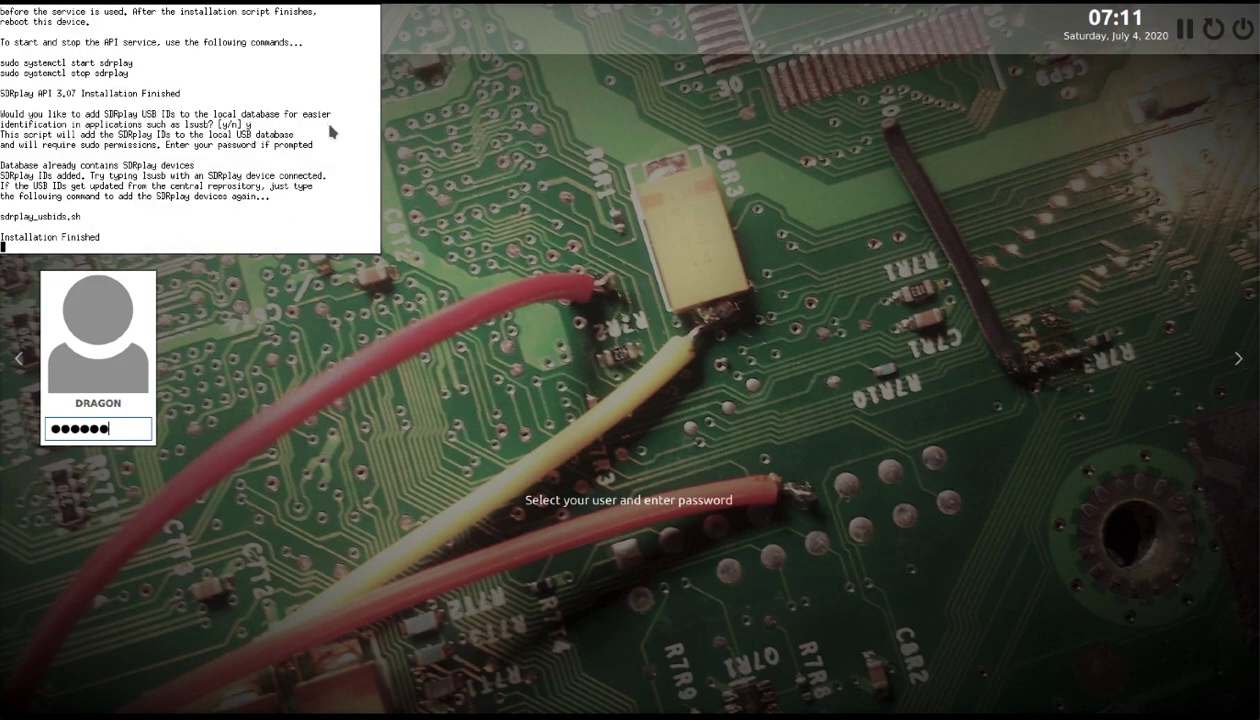
pyautogui.press('Return')
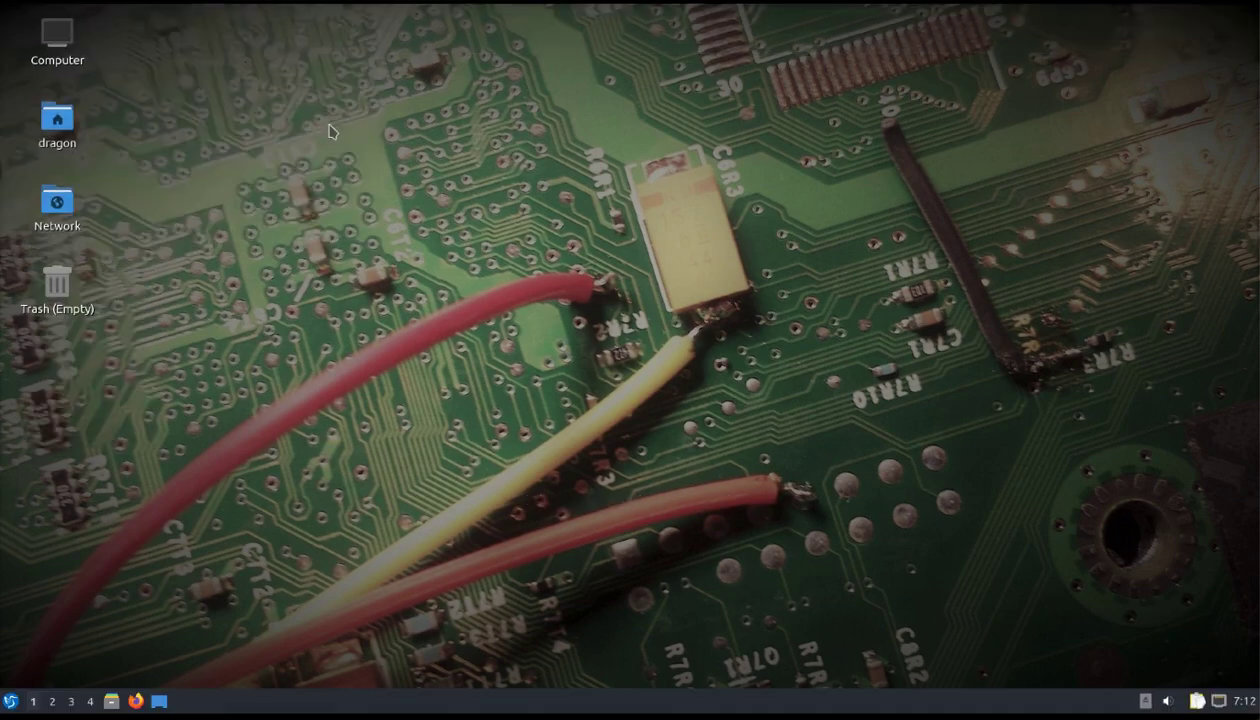
# Open a QTerminal window from the system tools
pyautogui.click(11, 702)
pyautogui.moveTo(60, 445)
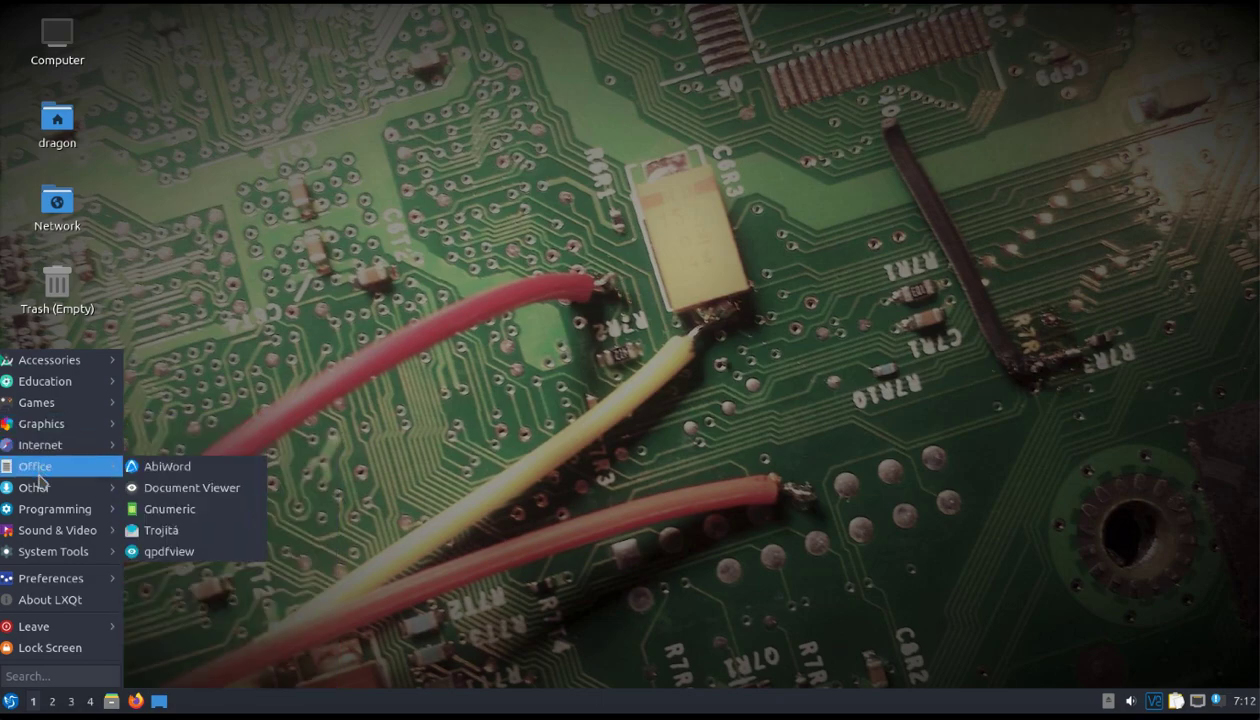
pyautogui.moveTo(45, 490)
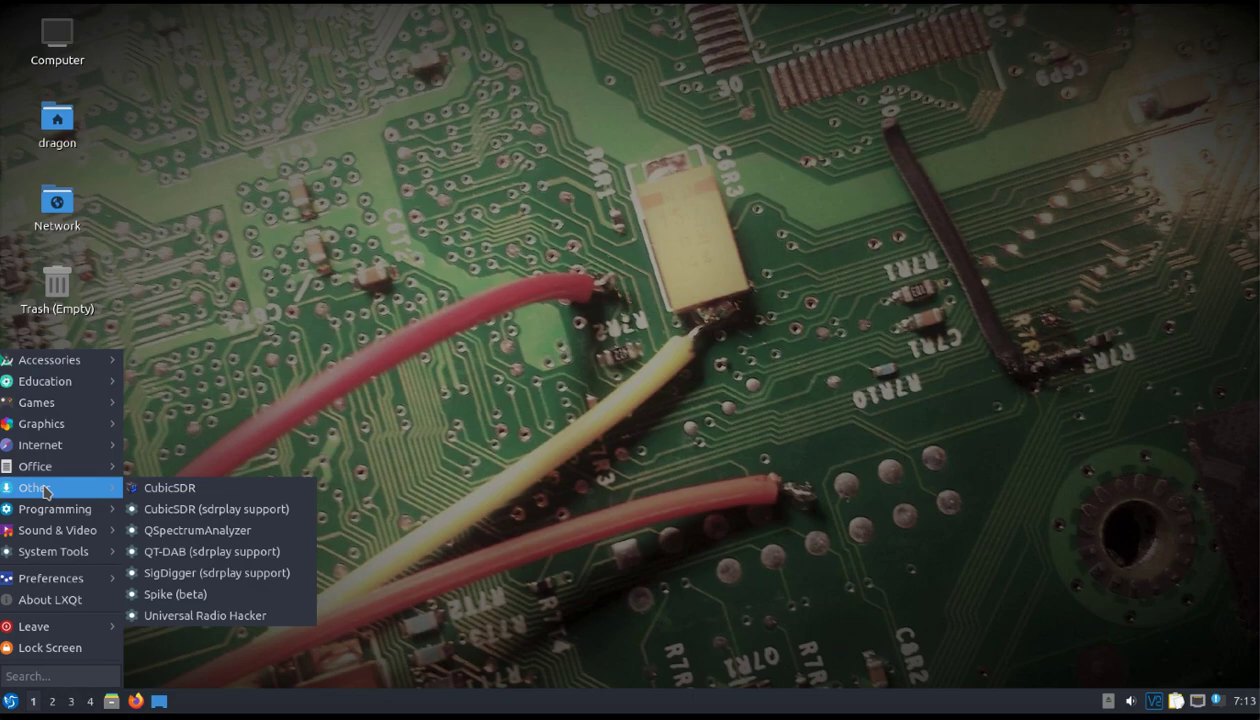
pyautogui.moveTo(47, 548)
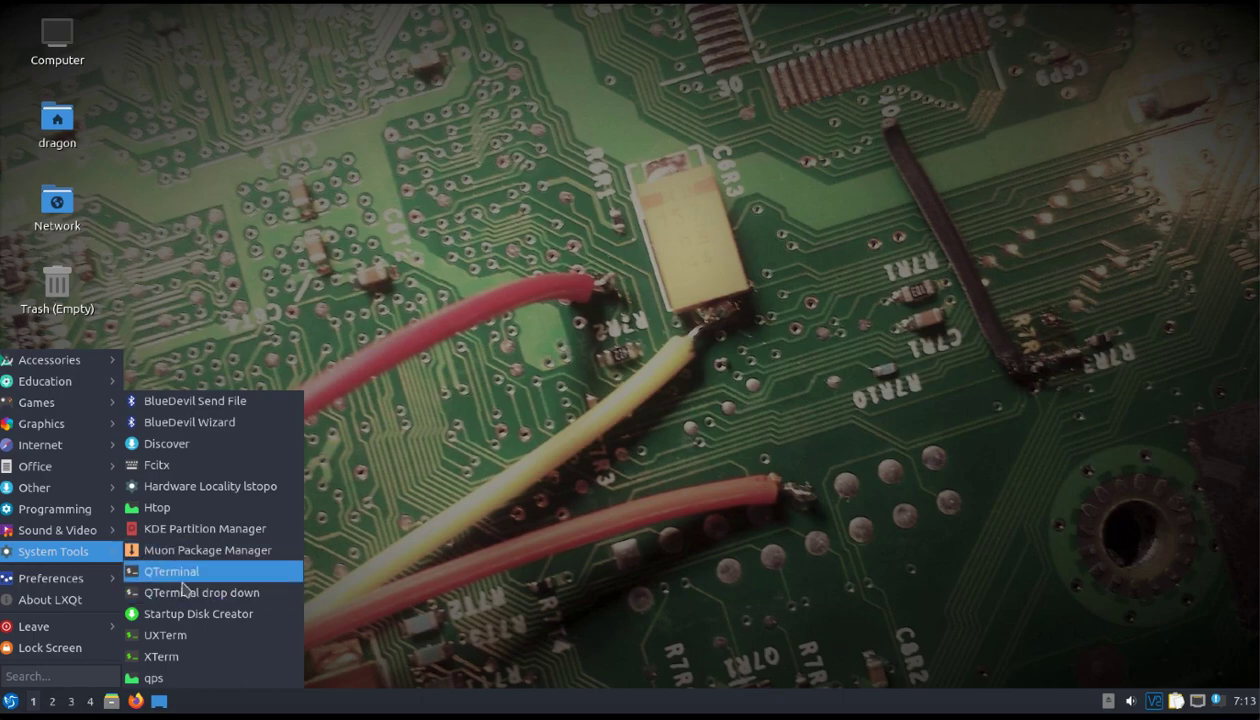
pyautogui.click(178, 574)
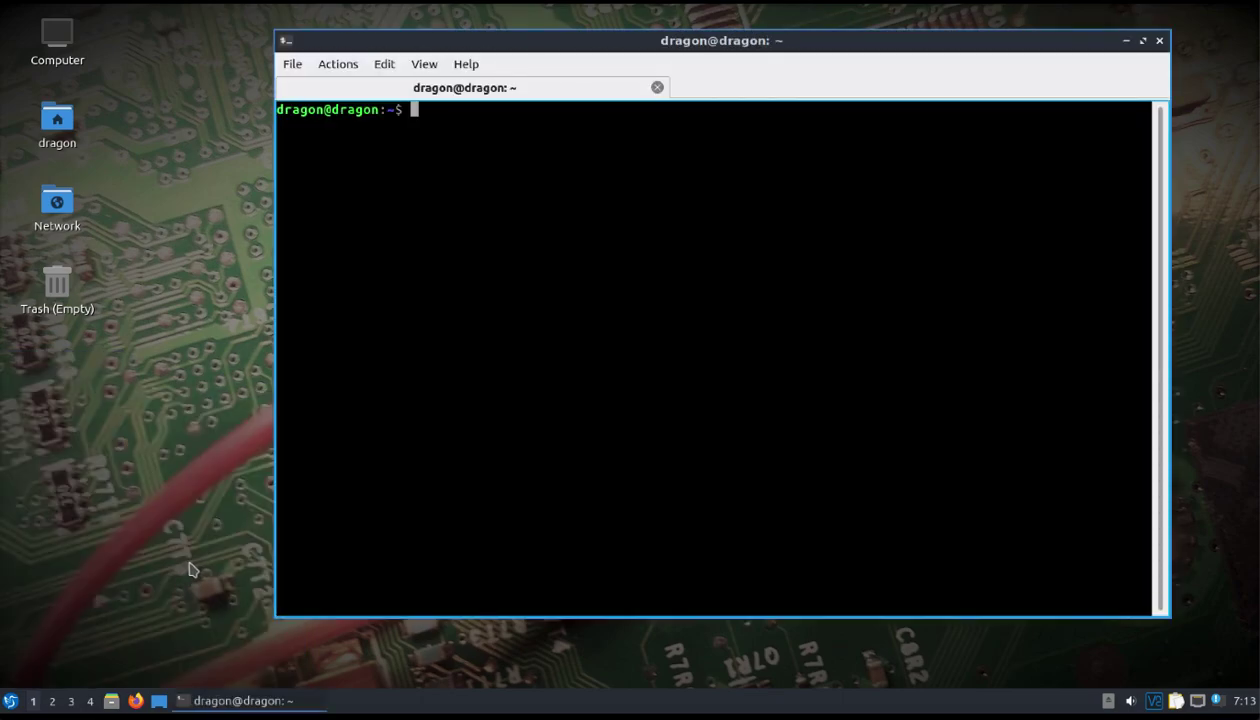
# Change to the /usr/src/ directory and list its contents
pyautogui.write('cd /usr/src/')
pyautogui.press('Return')
pyautogui.write('ls')
pyautogui.press('Return')
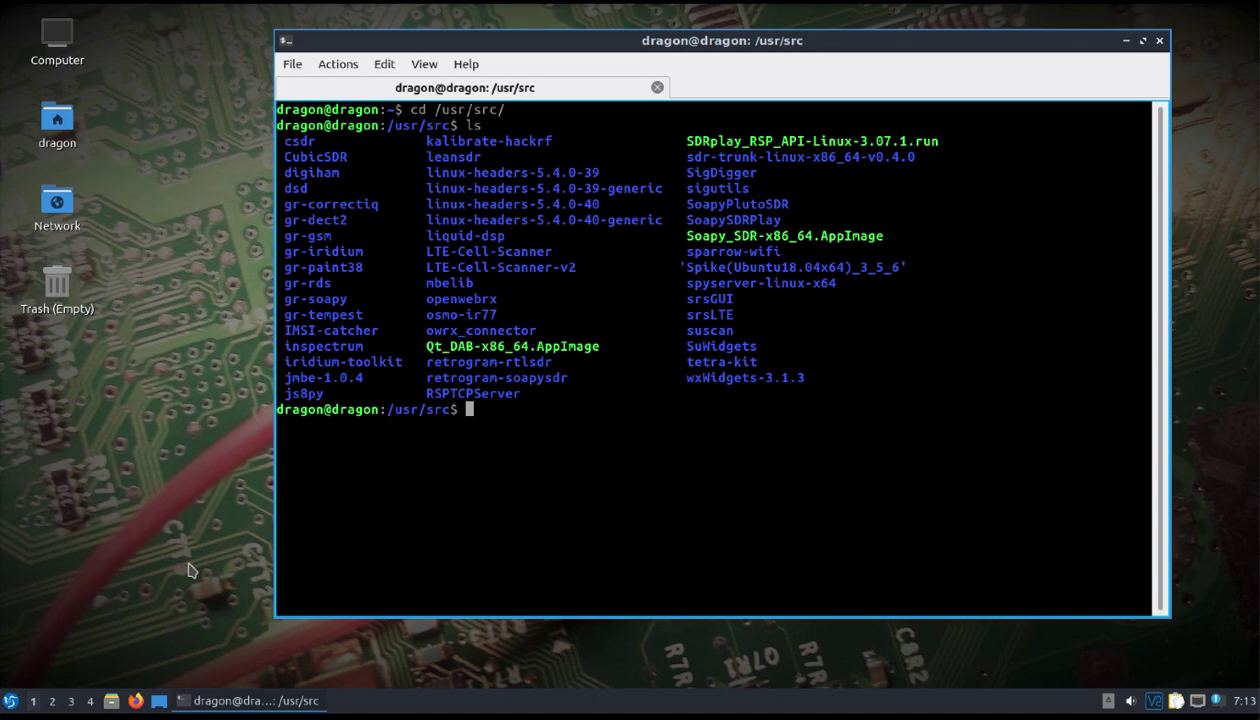
# Change into the gr-paint38 directory and list its contents
pyautogui.write('cd gr-p')
pyautogui.press('Tab')
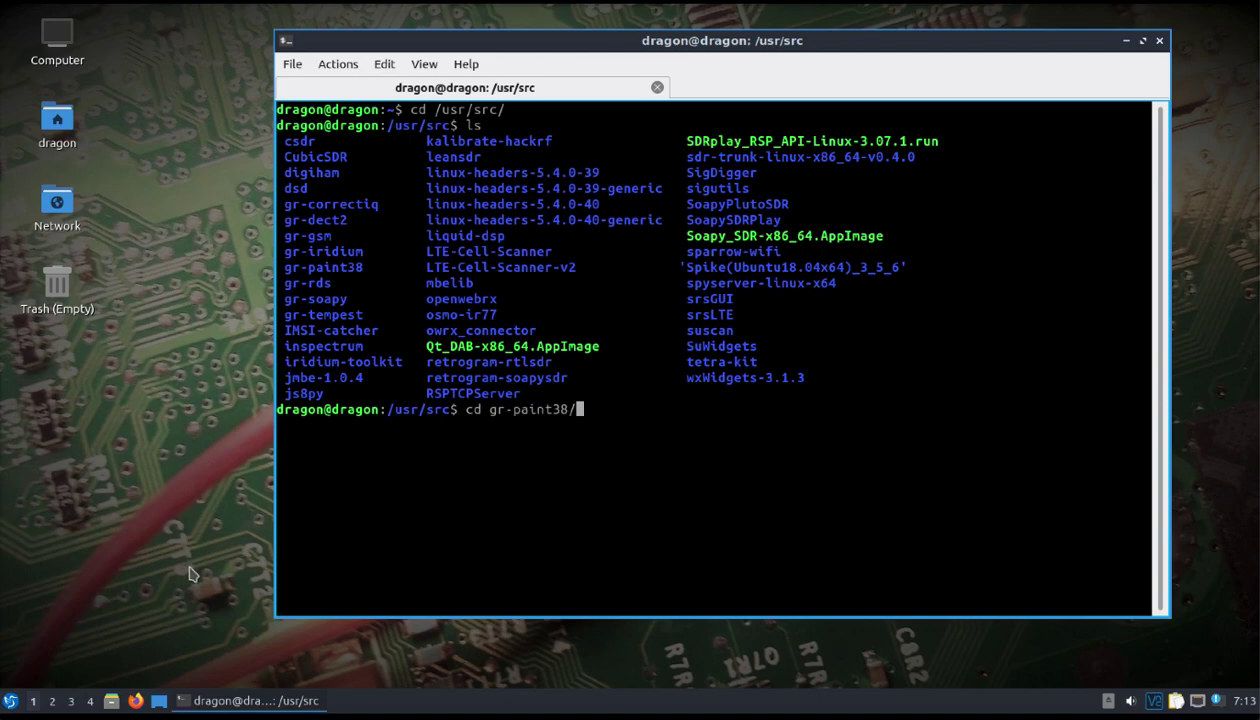
pyautogui.press('Return')
pyautogui.write('ls')
pyautogui.press('Return')
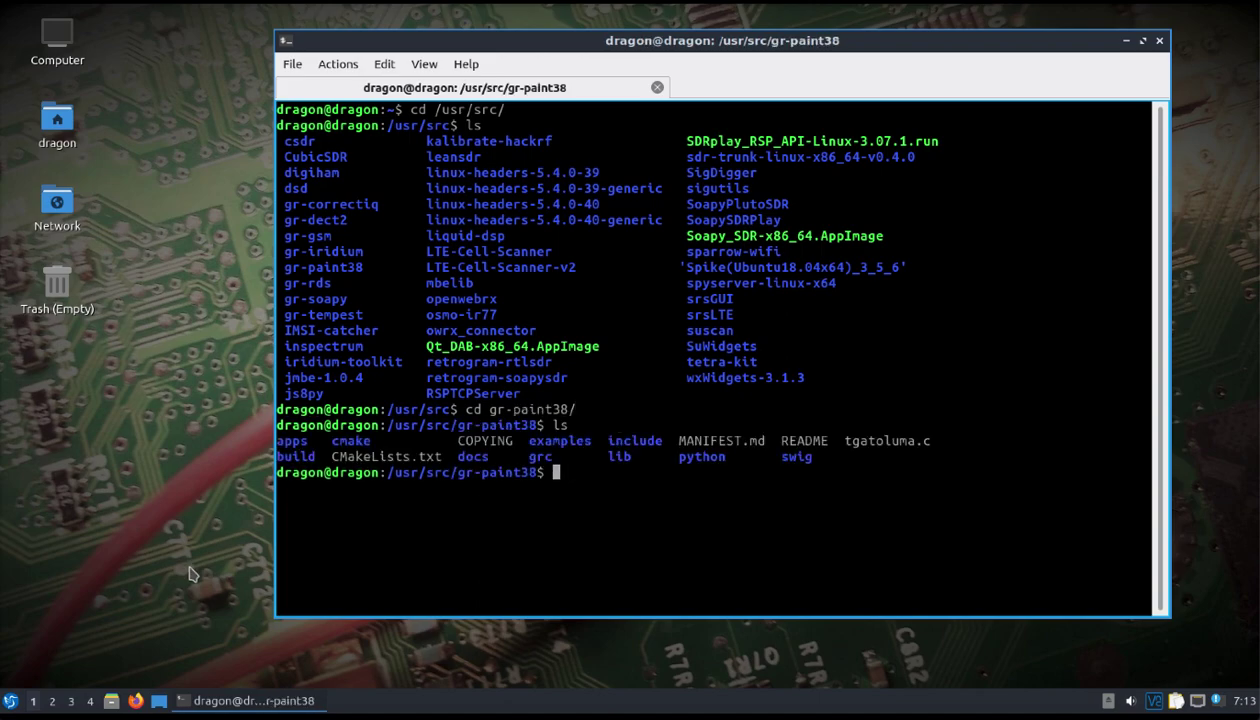
# Change into the apps subdirectory of gr-paint38 and list its files
pyautogui.write('cd a')
pyautogui.press('Tab')
pyautogui.press('Return')
pyautogui.write('ls')
pyautogui.press('Return')
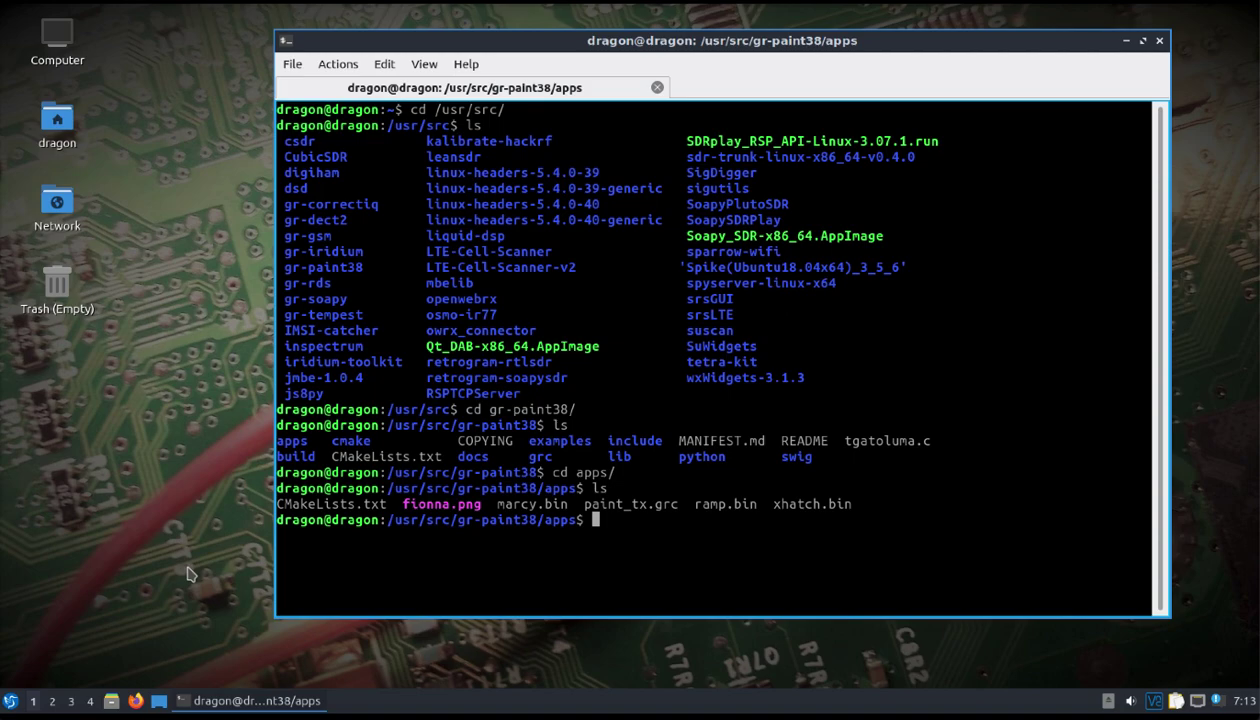
# Open paint_tx.grc with gnuradio-companion from the terminal
pyautogui.write('gnuradio-comp')
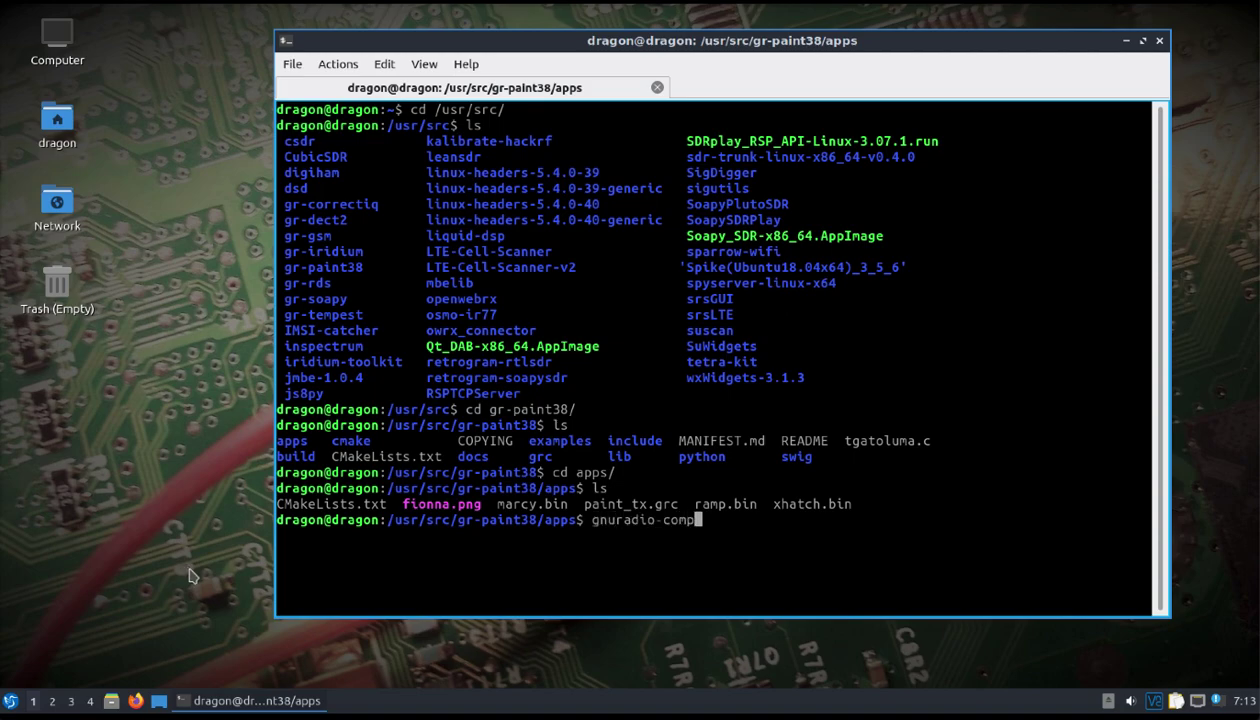
pyautogui.press('Tab')
pyautogui.write('pa')
pyautogui.press('Tab')
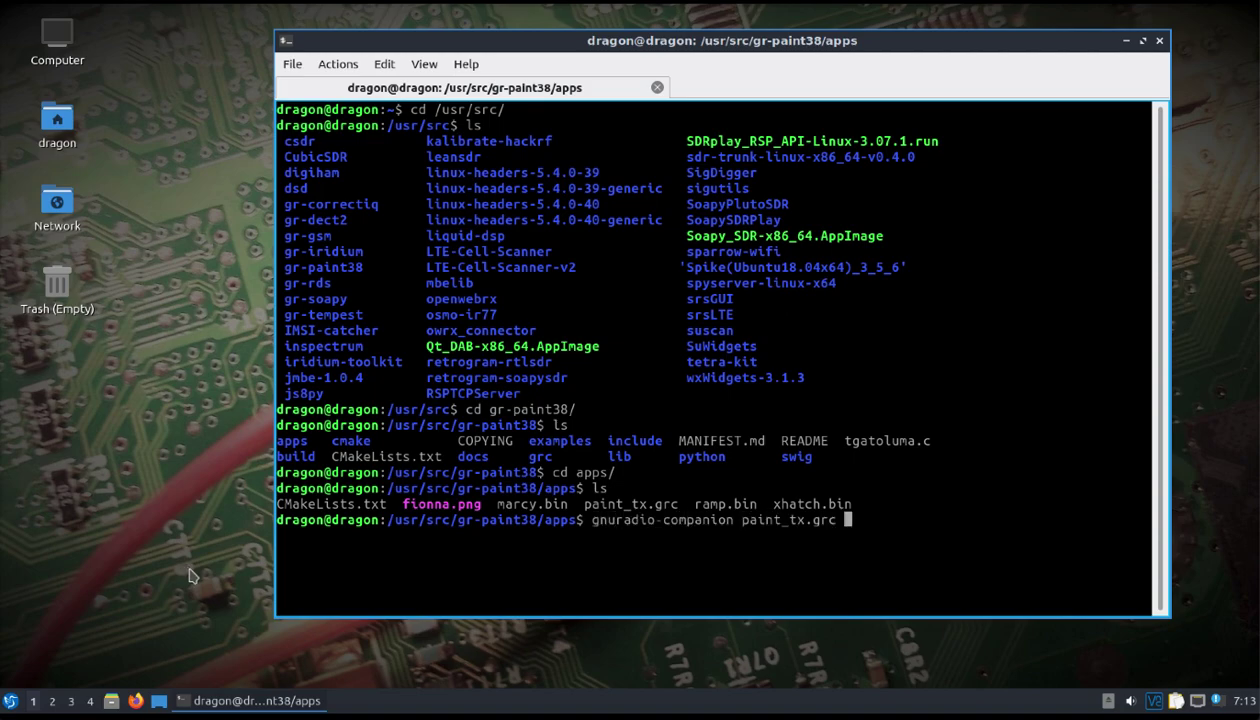
pyautogui.press('Return')
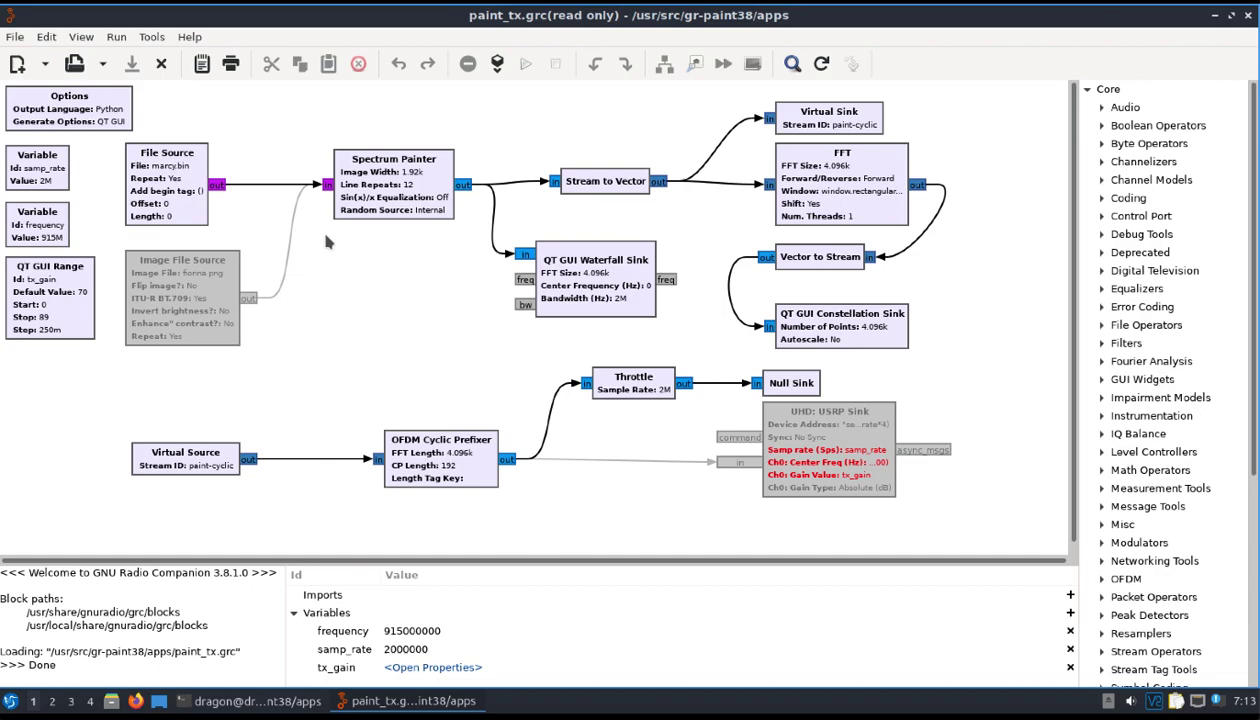
# Set the File Source block's file to /usr/src/gr-paint38/apps/marcy.bin
pyautogui.doubleClick(164, 184)
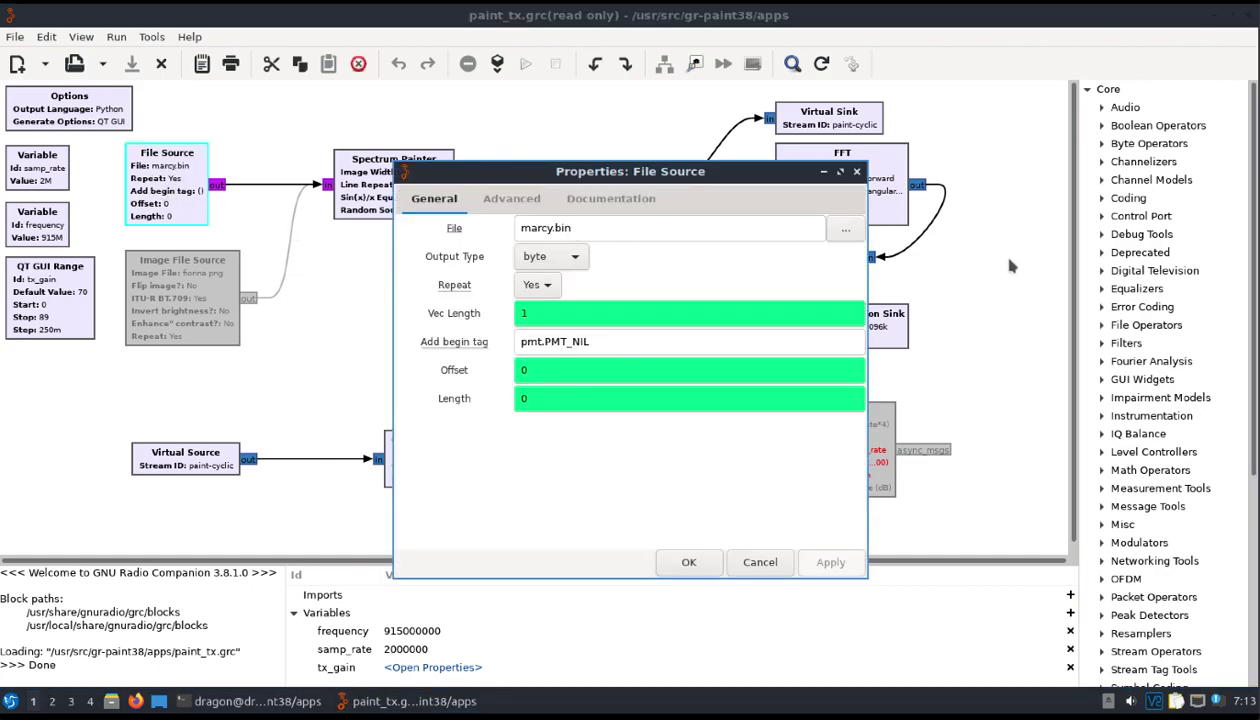
pyautogui.click(845, 229)
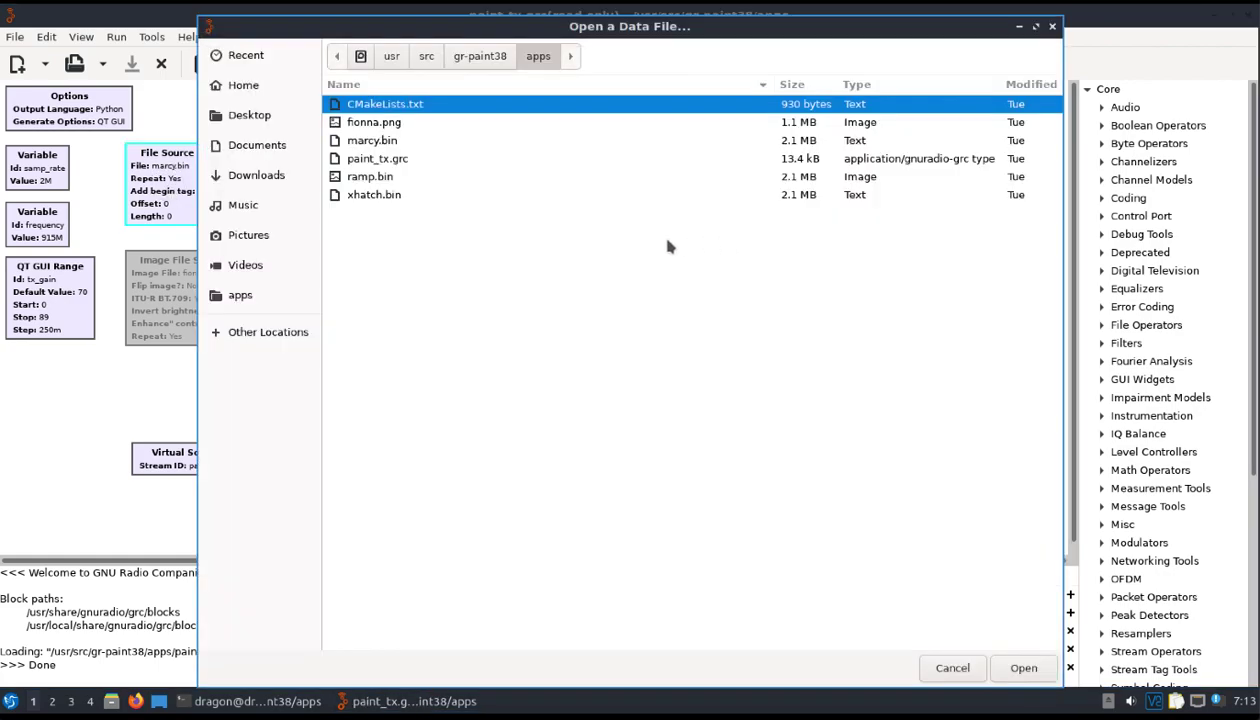
pyautogui.doubleClick(377, 143)
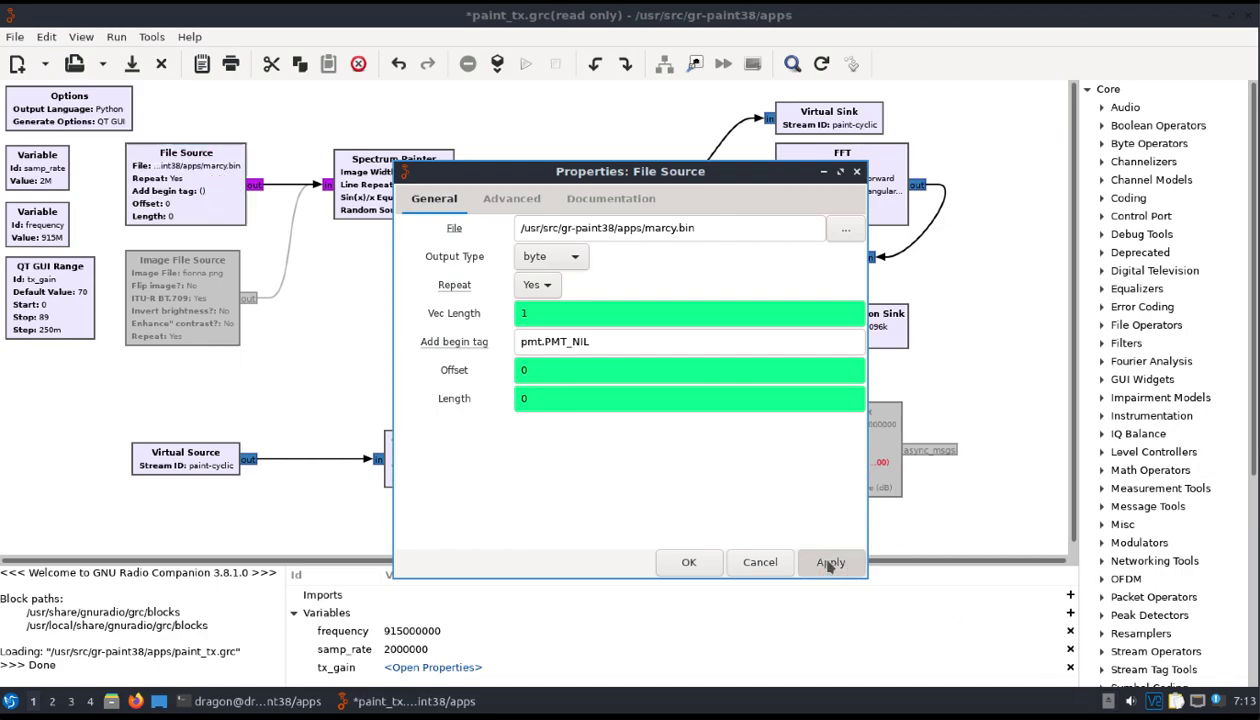
pyautogui.click(689, 562)
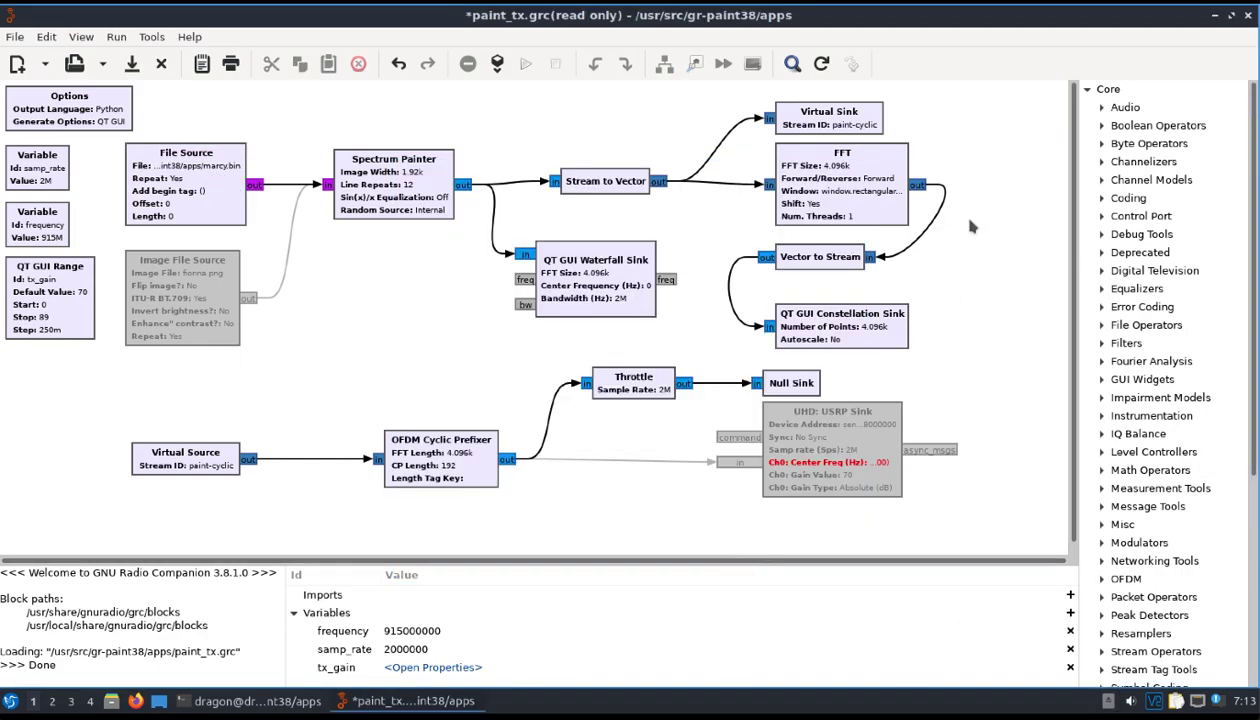
# Search the block library for "osm" and place an osmocom Sink block over the disabled UHD: USRP Sink
pyautogui.click(791, 63)
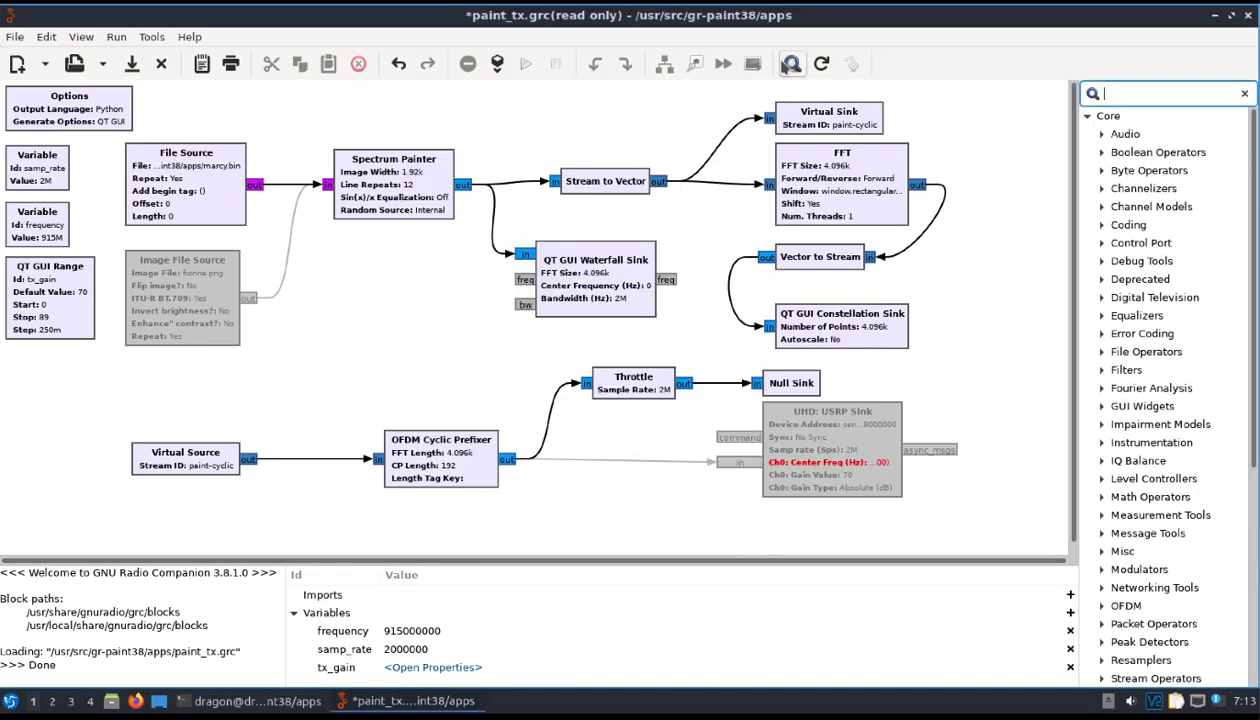
pyautogui.write('osm')
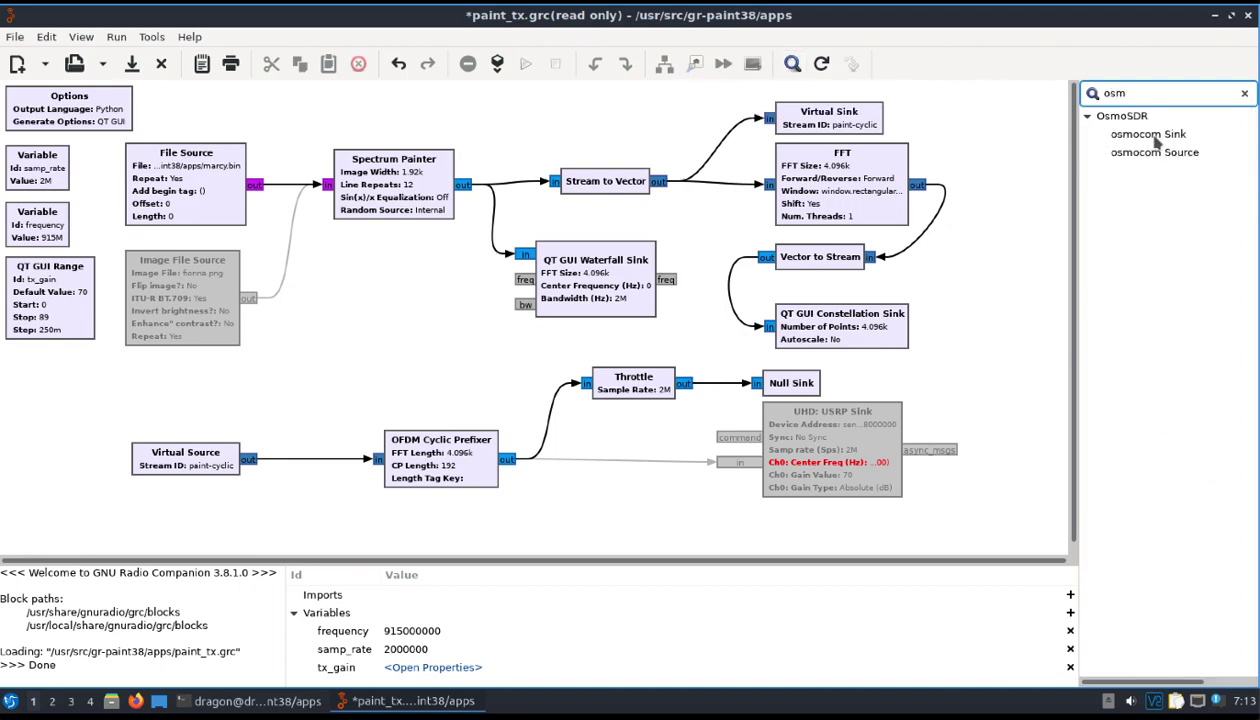
pyautogui.moveTo(1150, 136); pyautogui.dragTo(748, 440)
pyautogui.doubleClick(756, 458)
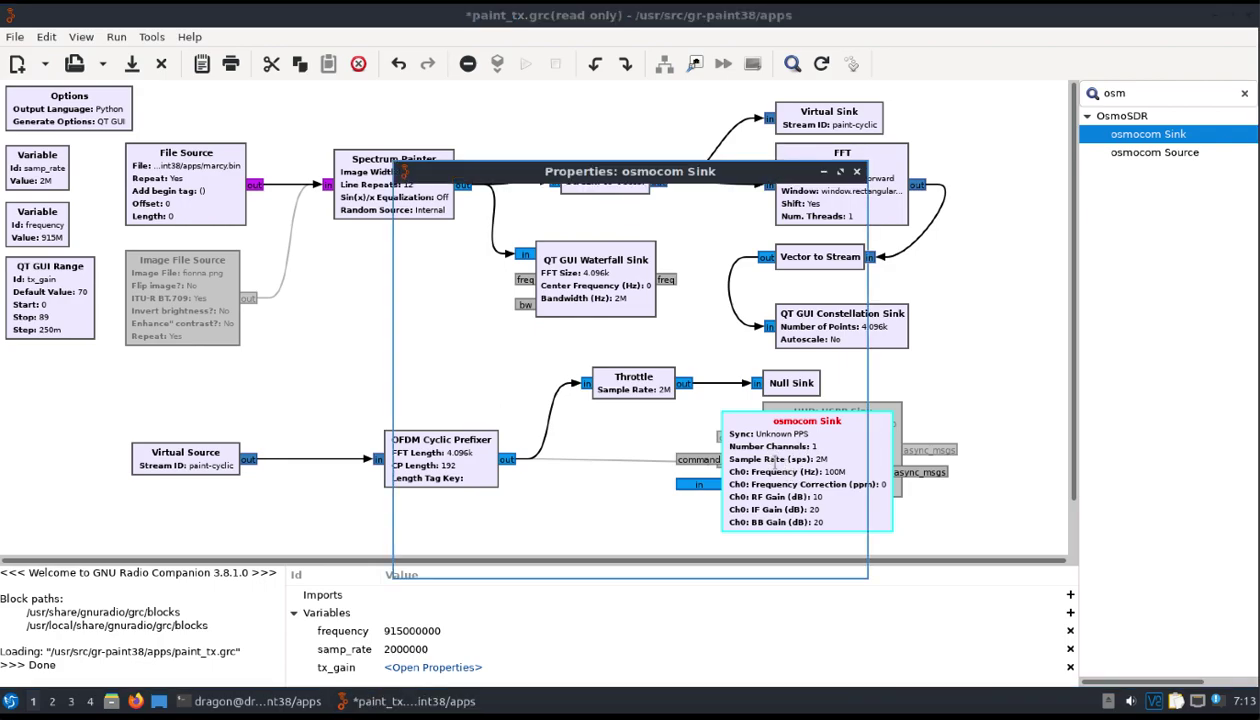
pyautogui.doubleClick(528, 257)
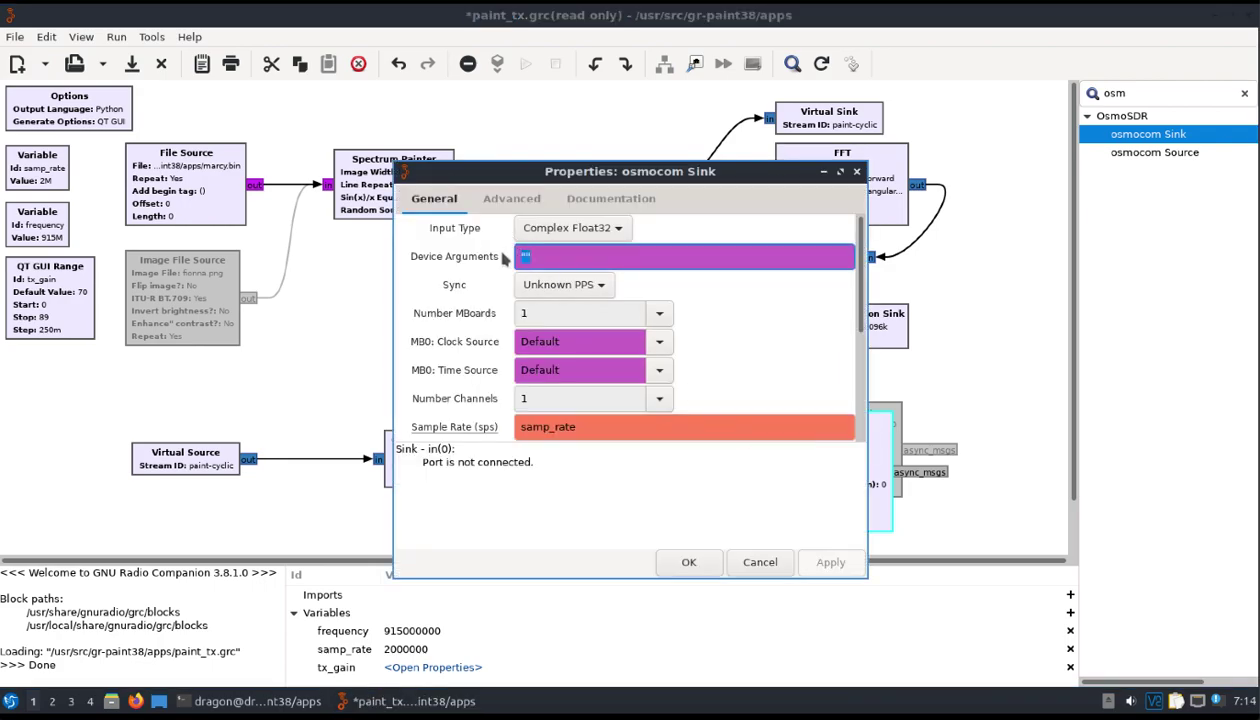
pyautogui.write('hack')
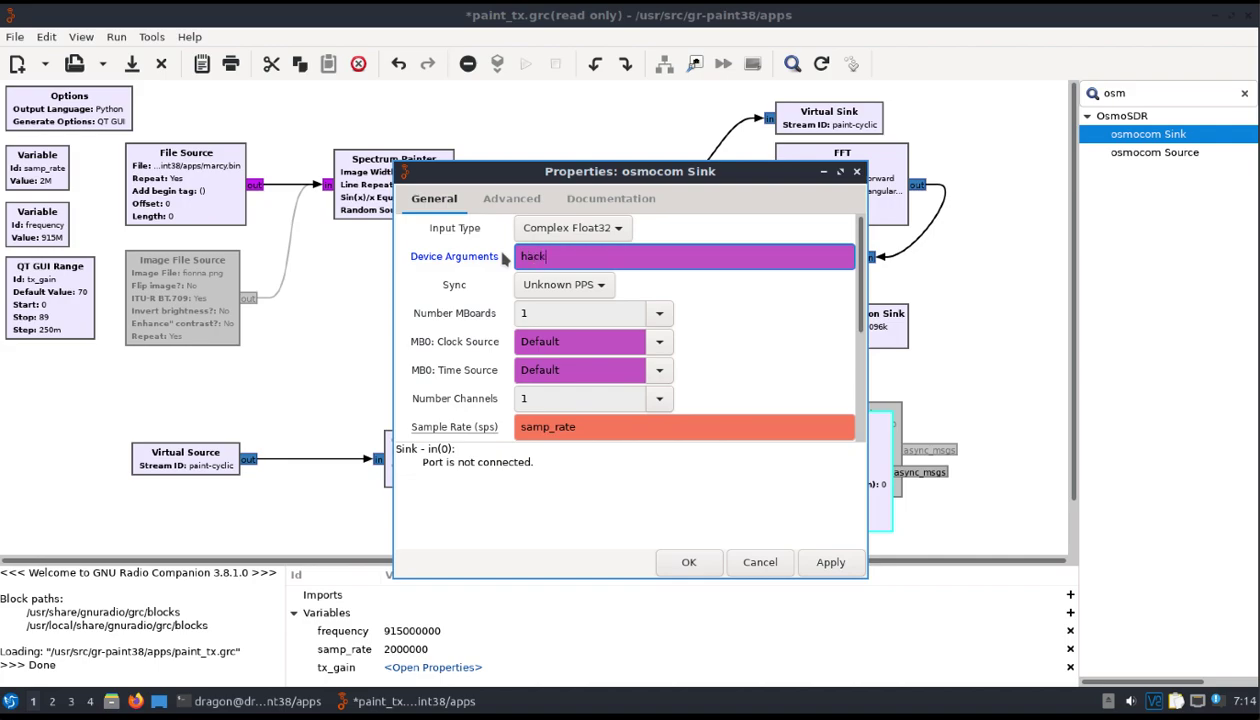
pyautogui.write('rf=0')
# Set the osmocom Sink's Ch0 frequency to the variable frequency and connect its input to the OFDM Cyclic Prefixer output
pyautogui.scroll(-2, 858, 332)
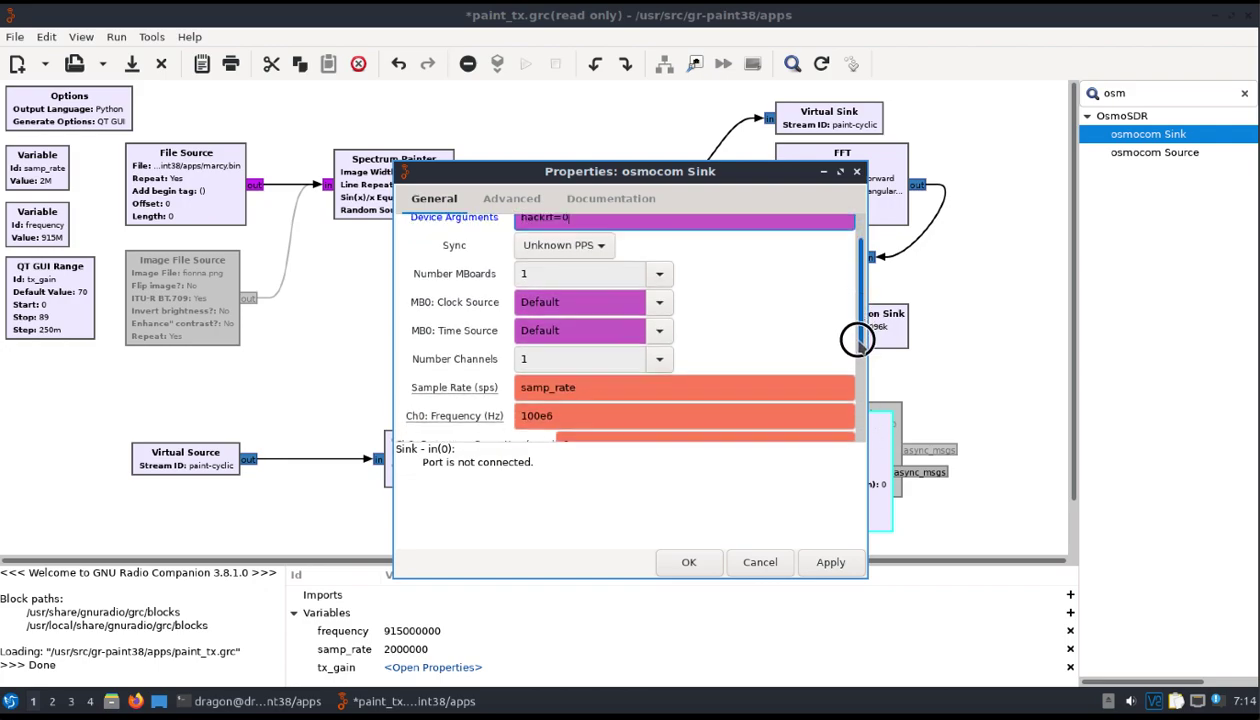
pyautogui.moveTo(562, 407); pyautogui.dragTo(497, 410)
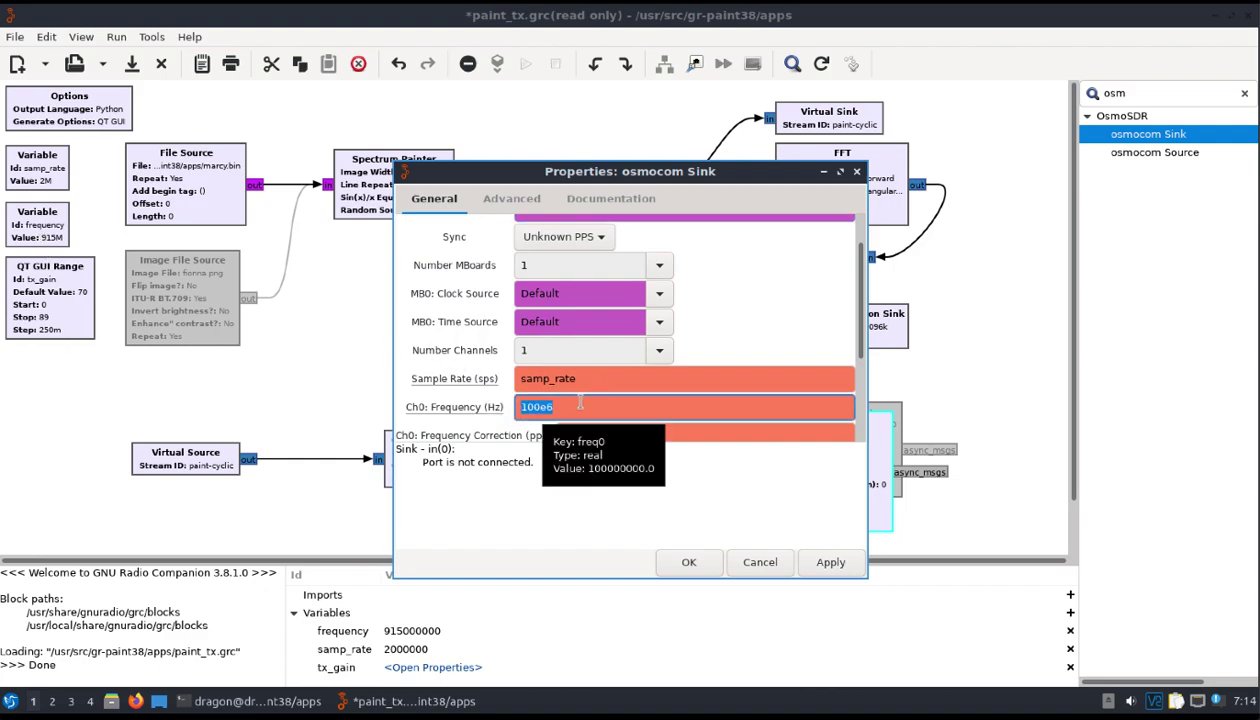
pyautogui.write('frequency')
pyautogui.click(811, 558)
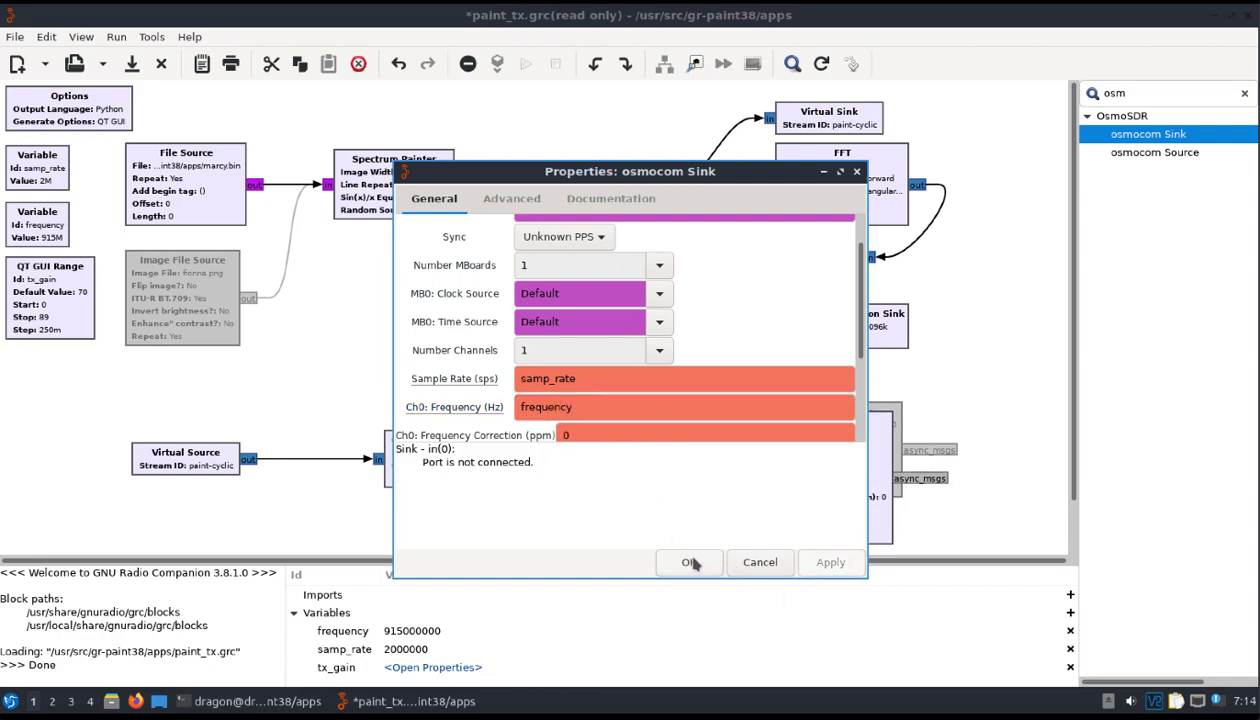
pyautogui.click(688, 562)
pyautogui.click(698, 490)
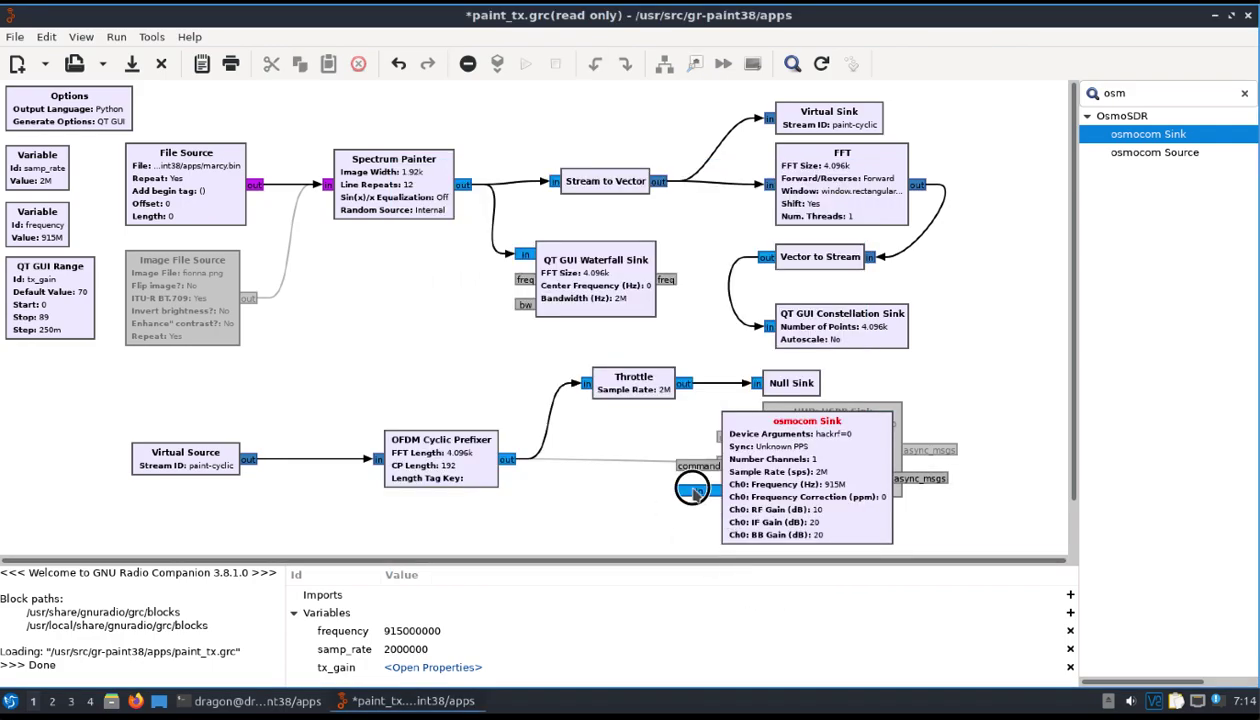
pyautogui.click(506, 459)
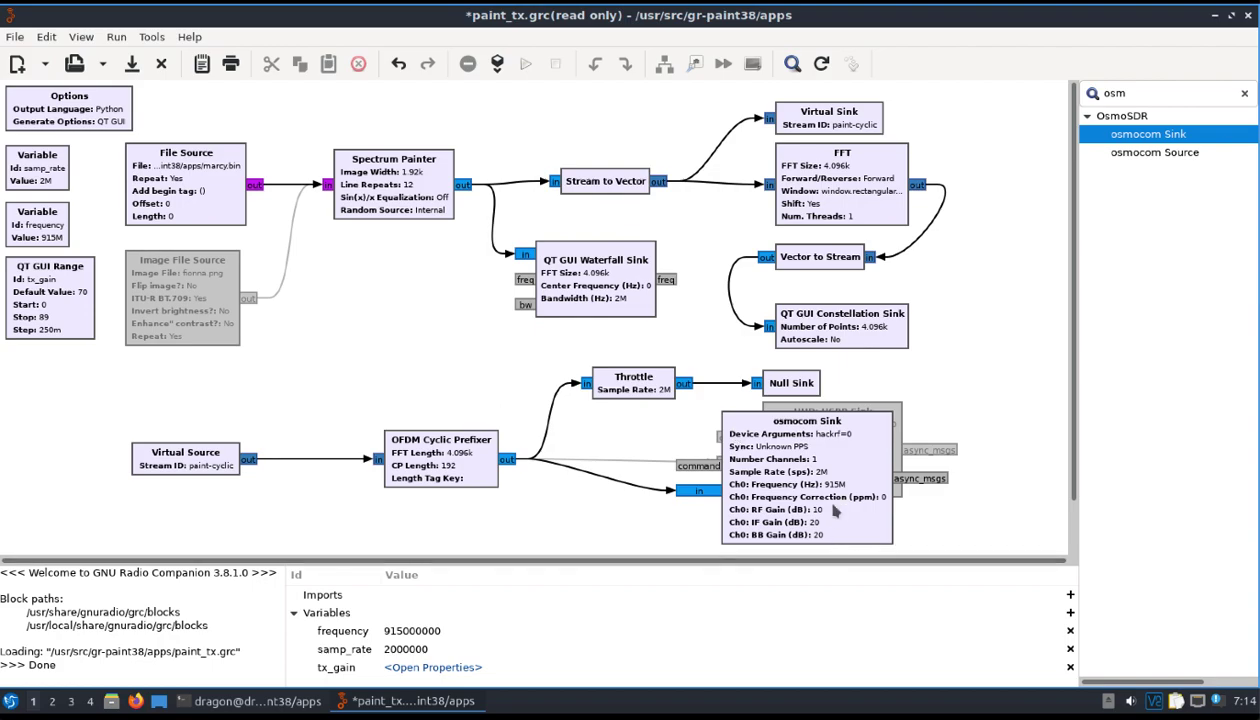
# Run the flow graph, saving it as paint_tx.grc in the Desktop folder
pyautogui.click(525, 64)
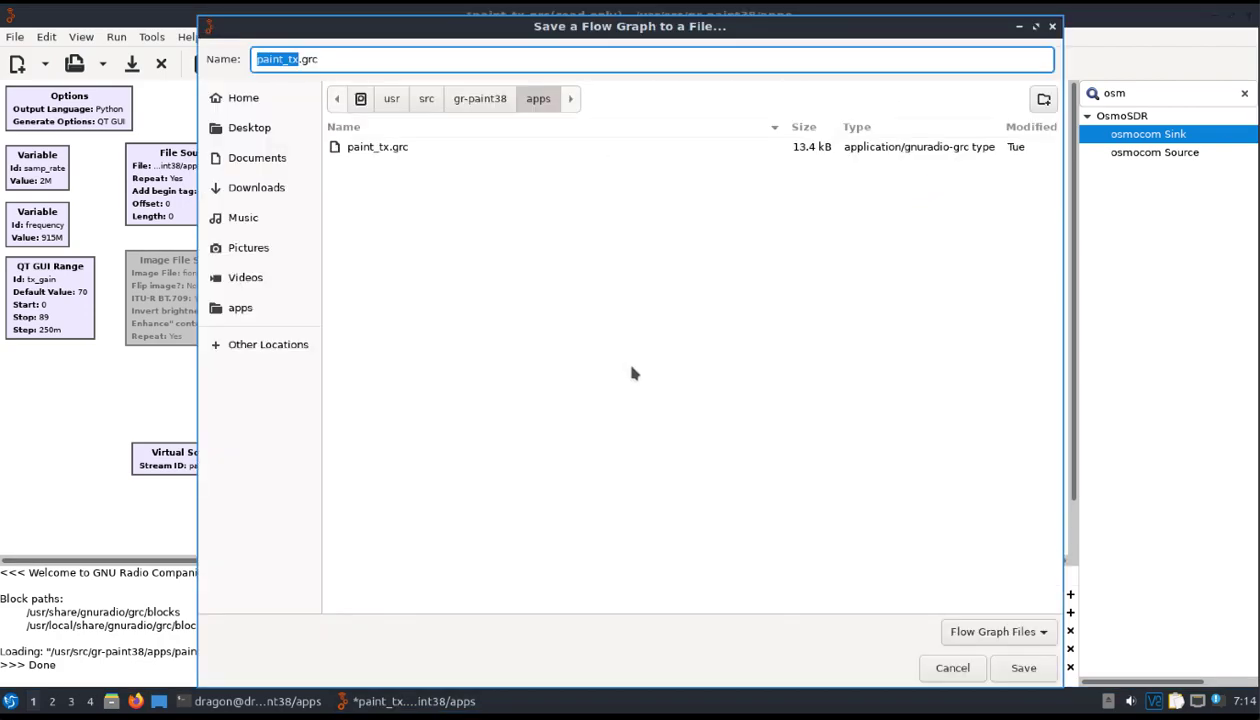
pyautogui.click(251, 129)
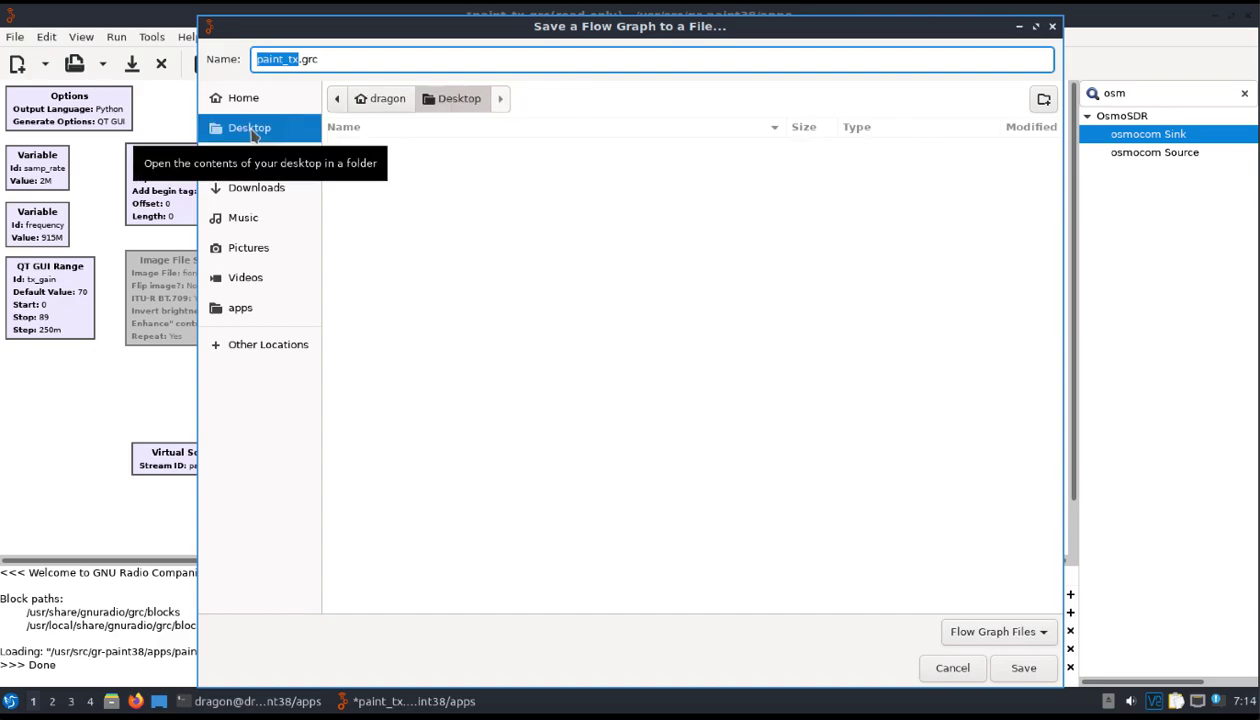
pyautogui.click(1021, 668)
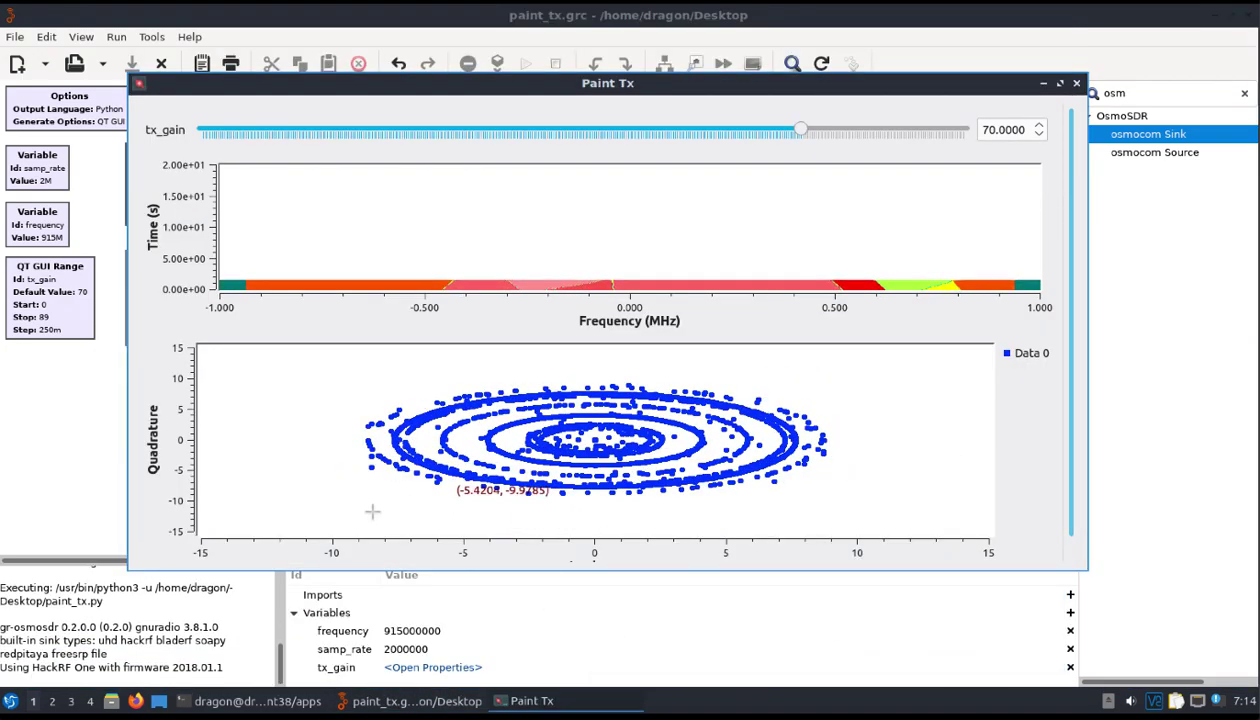
# Launch CubicSDR (sdrplay support) and start receiving from the SDRplay Dev0 RSP1A device
pyautogui.click(11, 702)
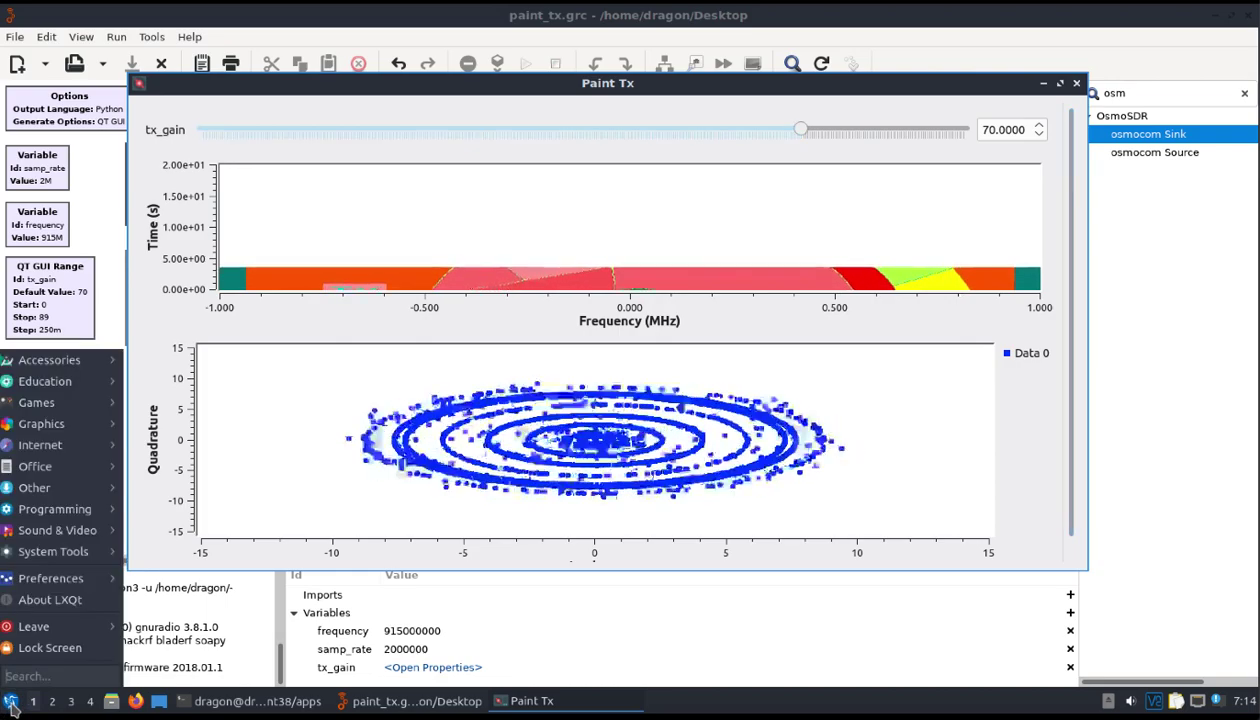
pyautogui.moveTo(58, 448)
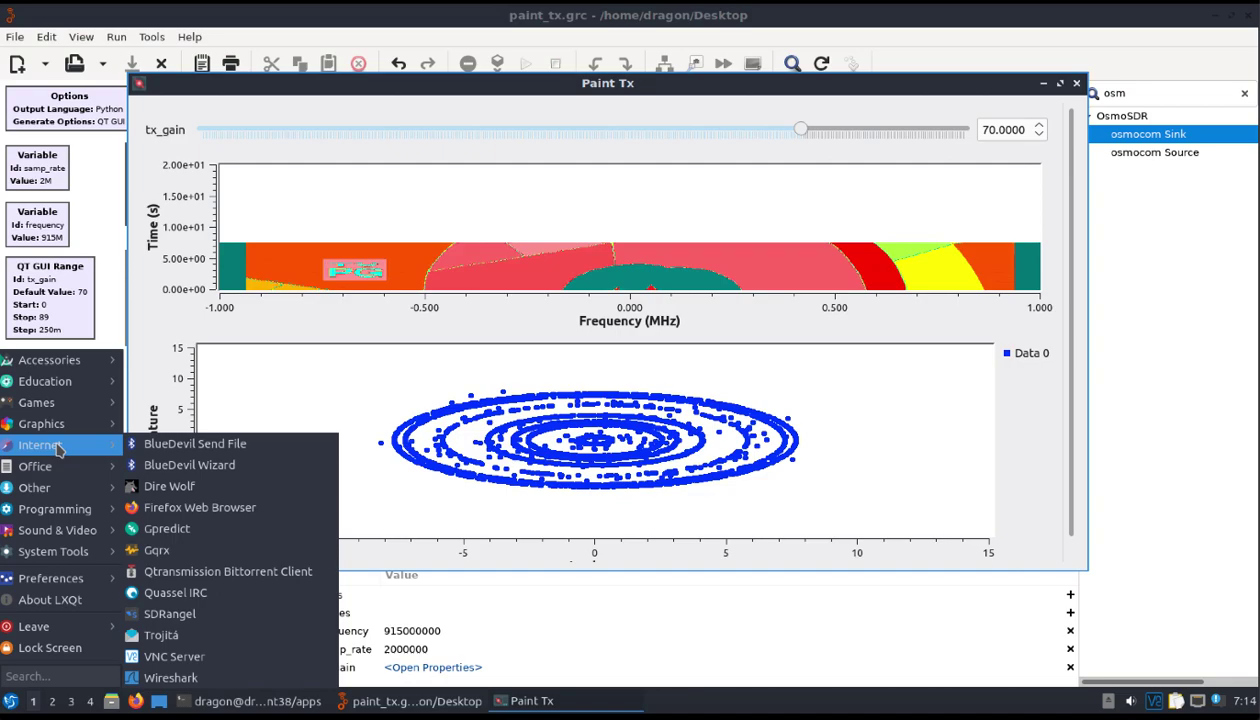
pyautogui.moveTo(50, 413)
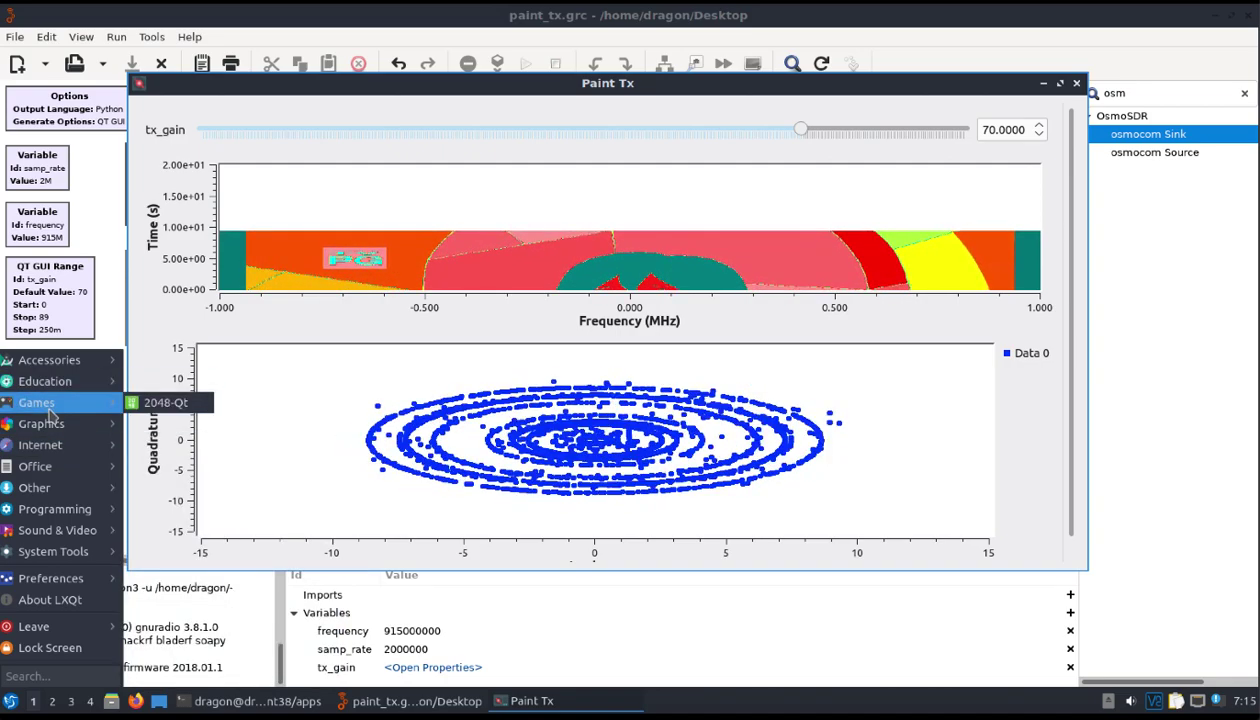
pyautogui.moveTo(58, 384)
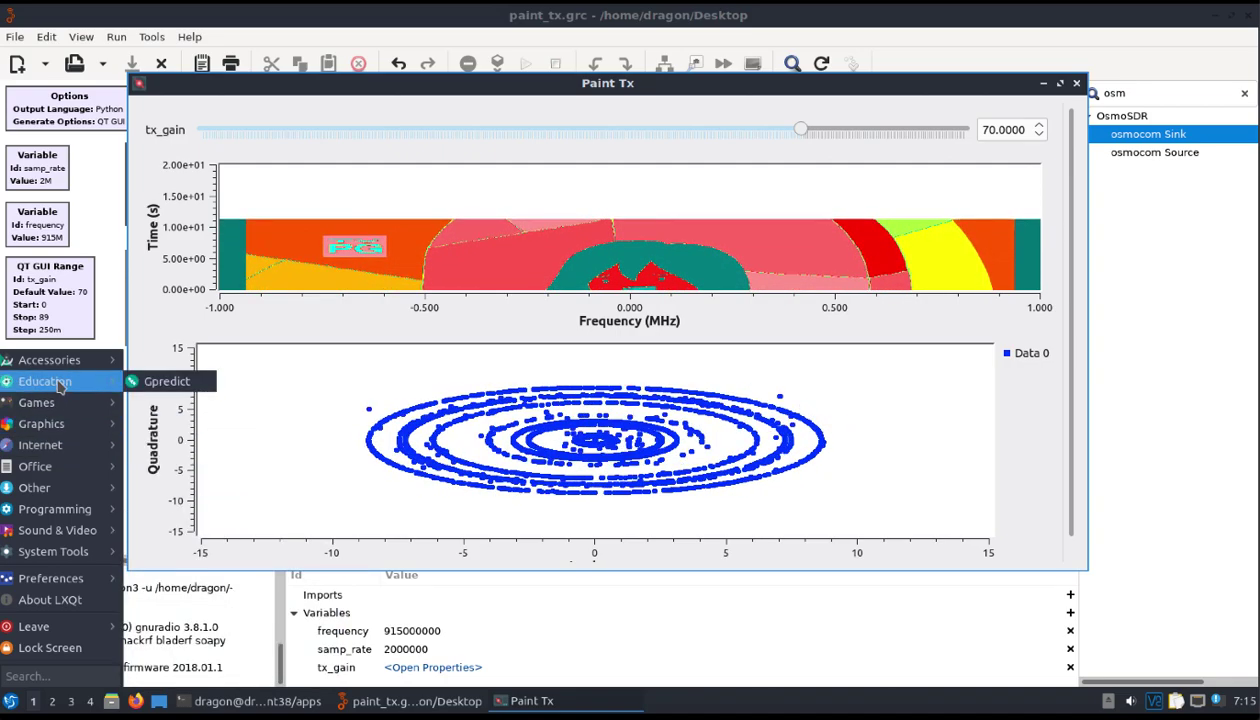
pyautogui.moveTo(52, 488)
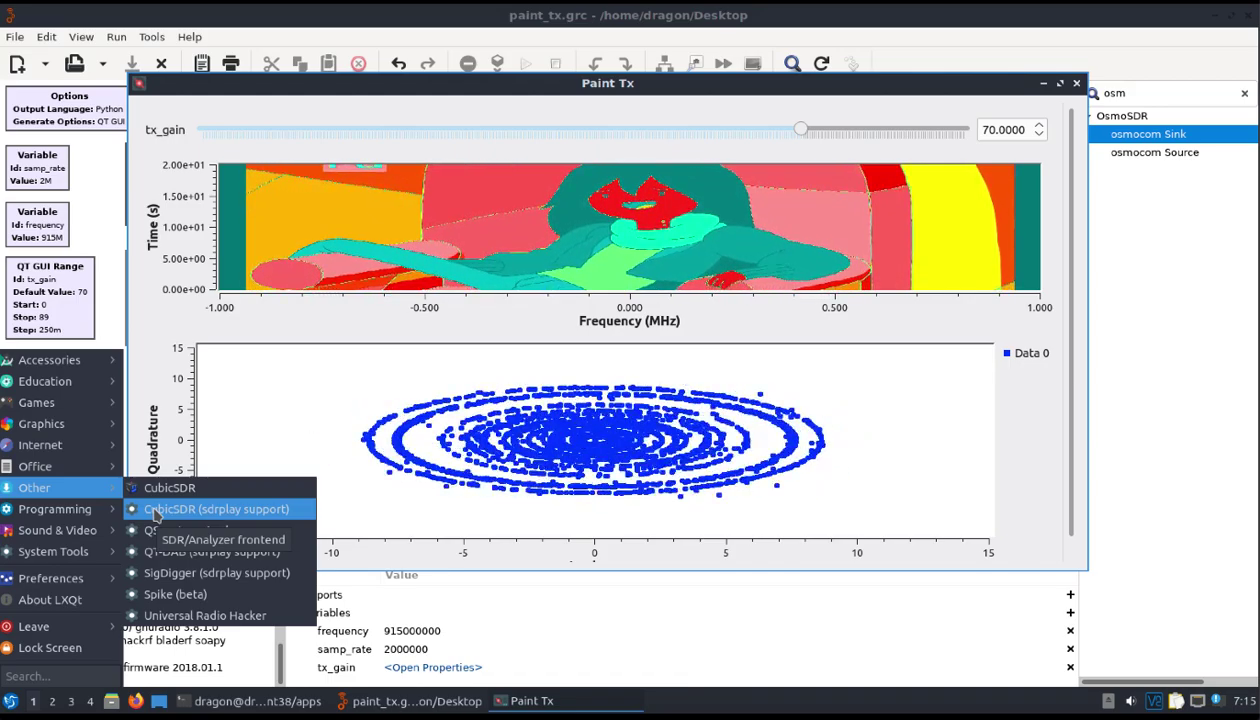
pyautogui.click(155, 514)
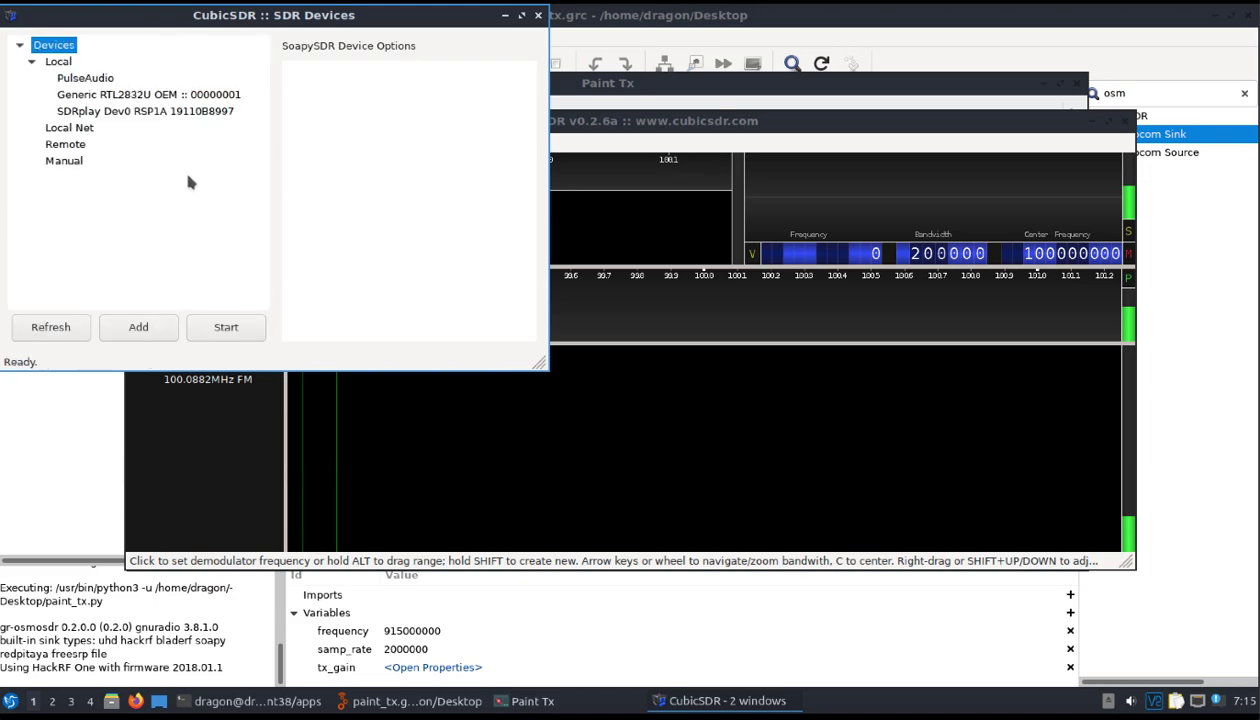
pyautogui.doubleClick(143, 113)
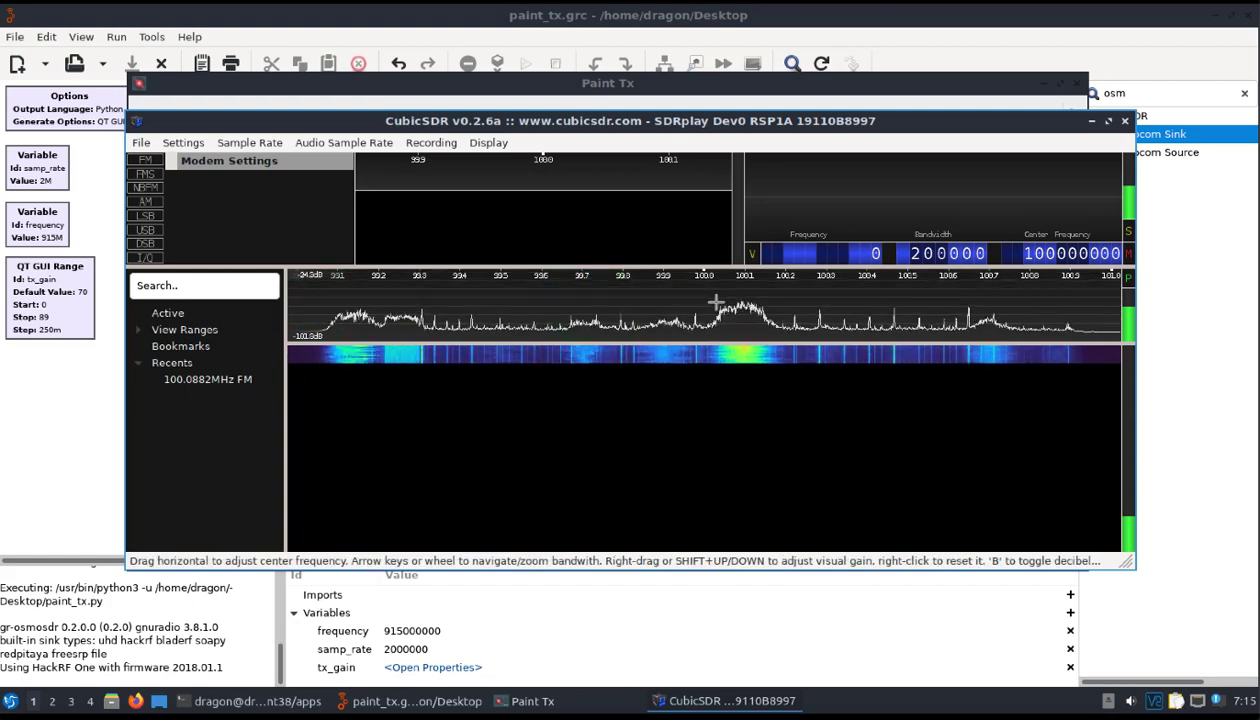
# Place an FM demodulator at about 100.087 MHz, retune it to 915.087309 MHz, and maximize the CubicSDR window
pyautogui.moveTo(672, 302); pyautogui.dragTo(668, 302)
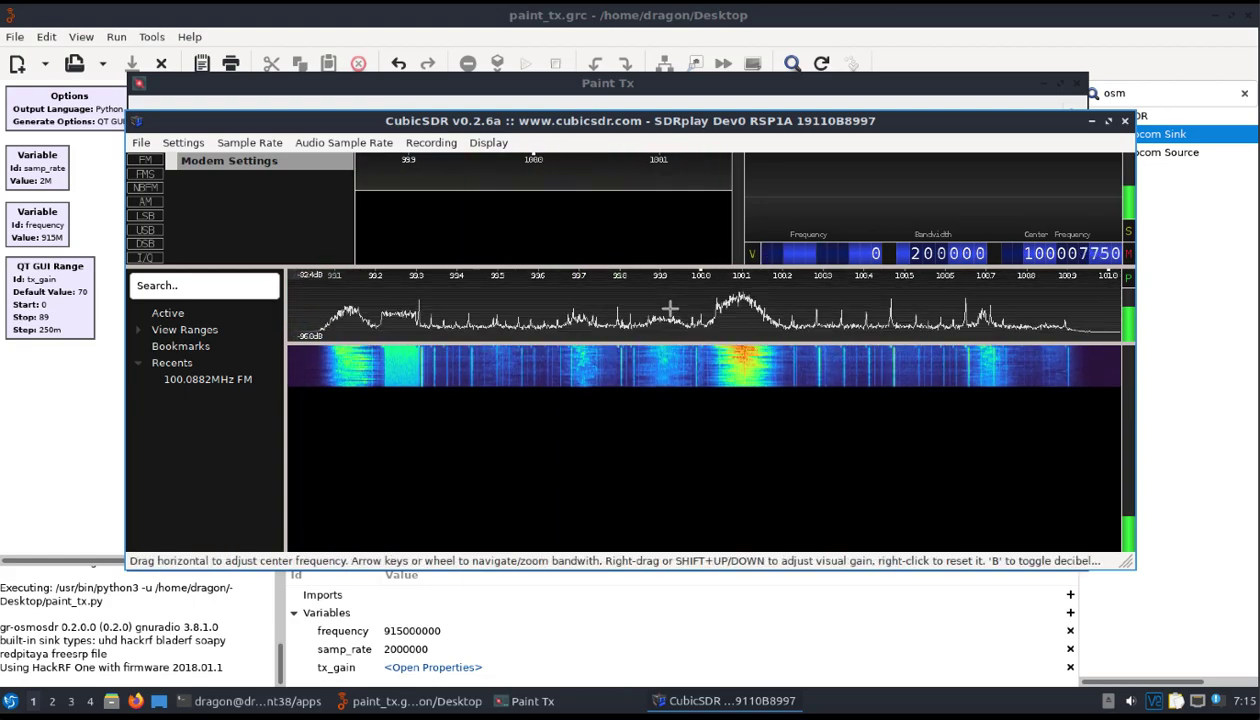
pyautogui.click(642, 245)
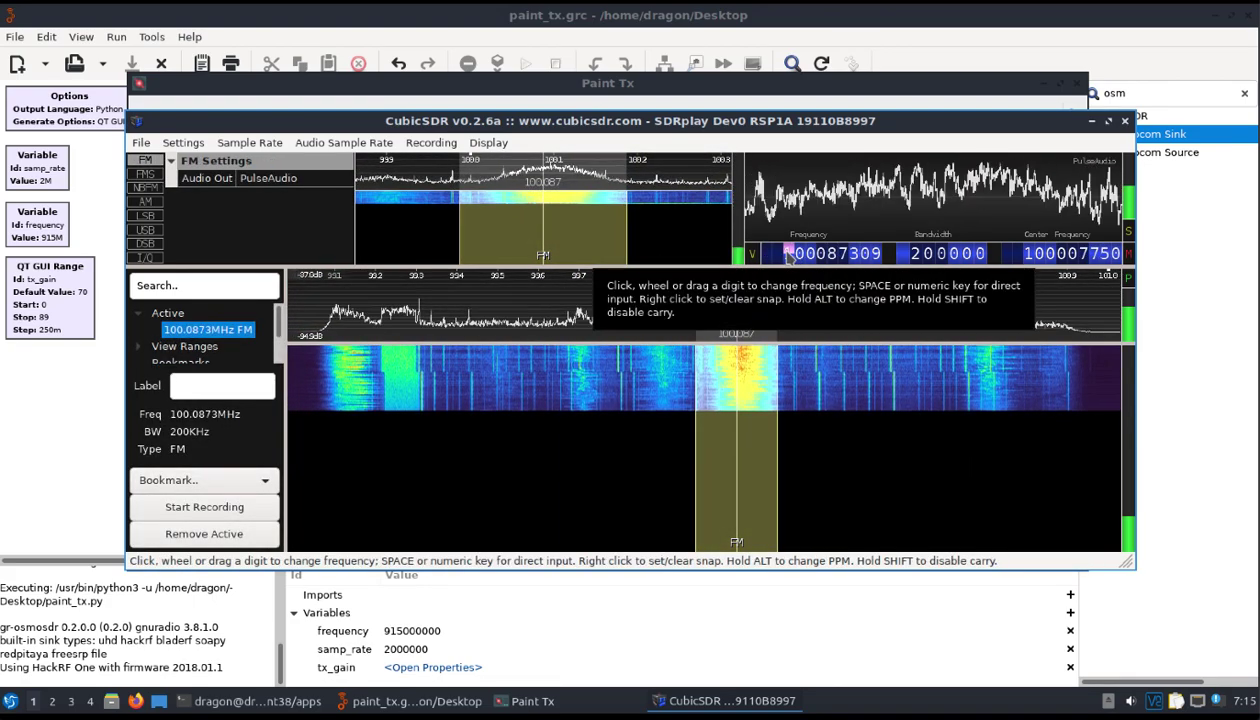
pyautogui.click(786, 251)
pyautogui.click(788, 252)
pyautogui.click(788, 252)
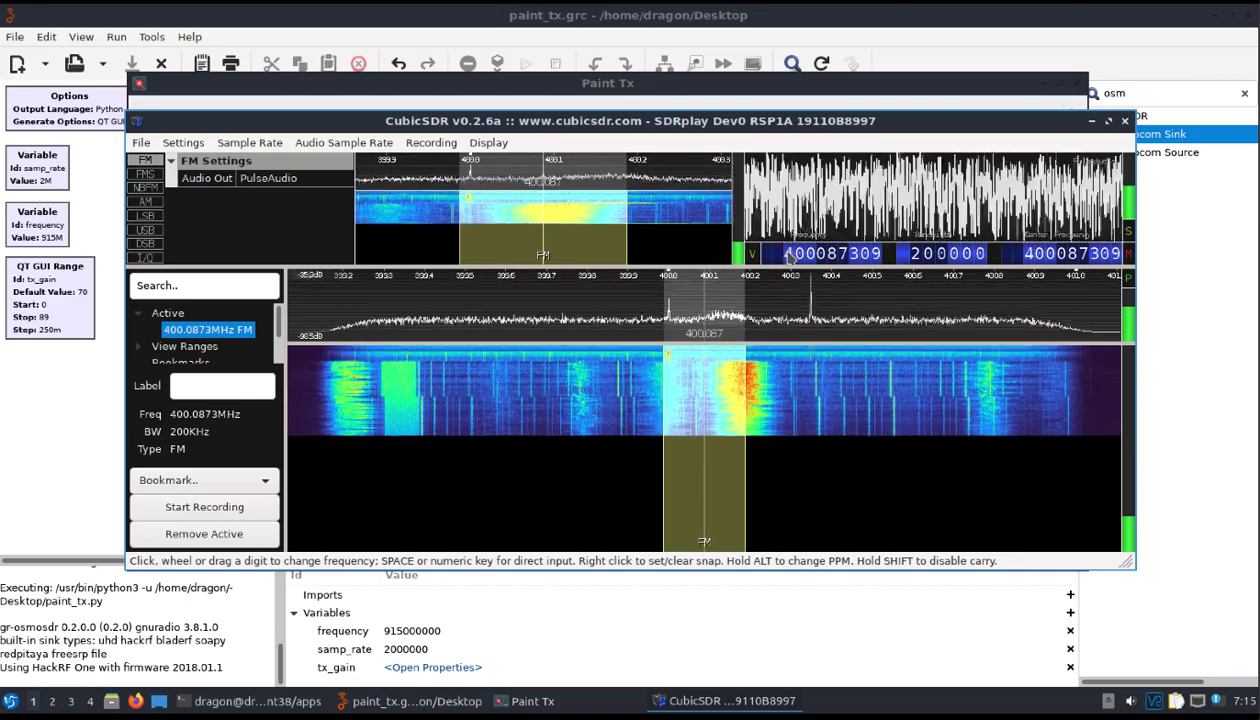
pyautogui.click(788, 252)
pyautogui.click(788, 252)
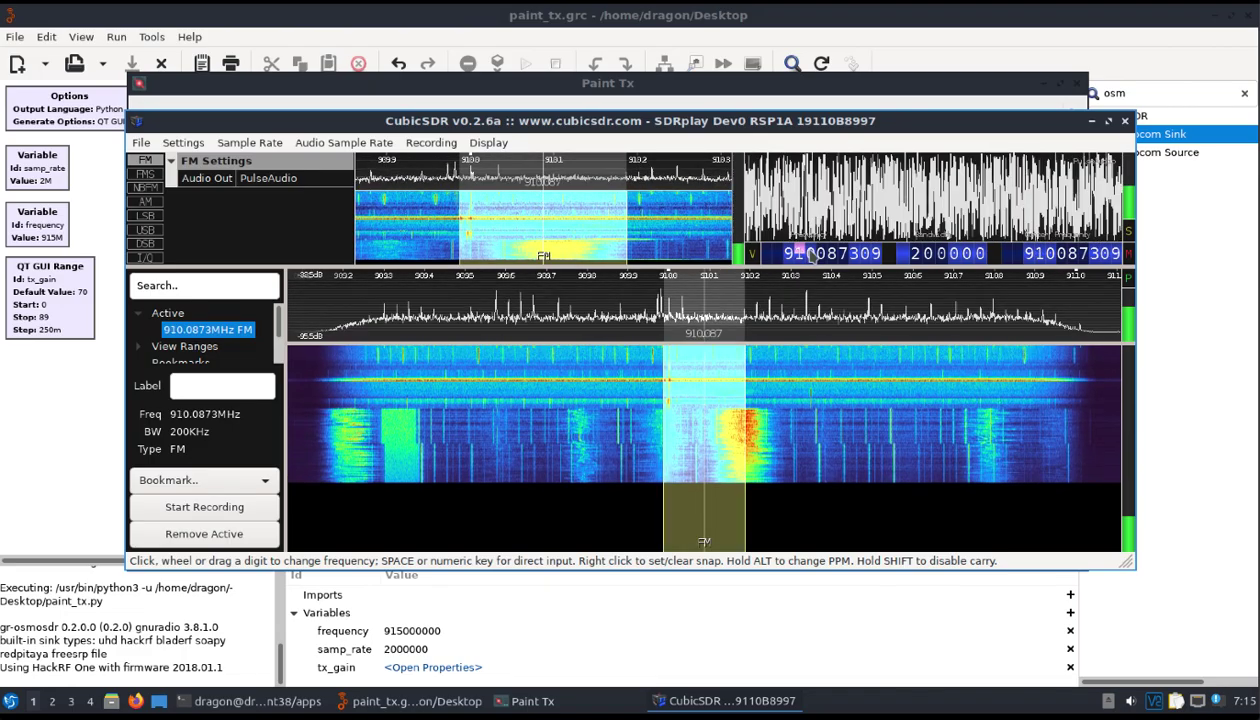
pyautogui.click(812, 253)
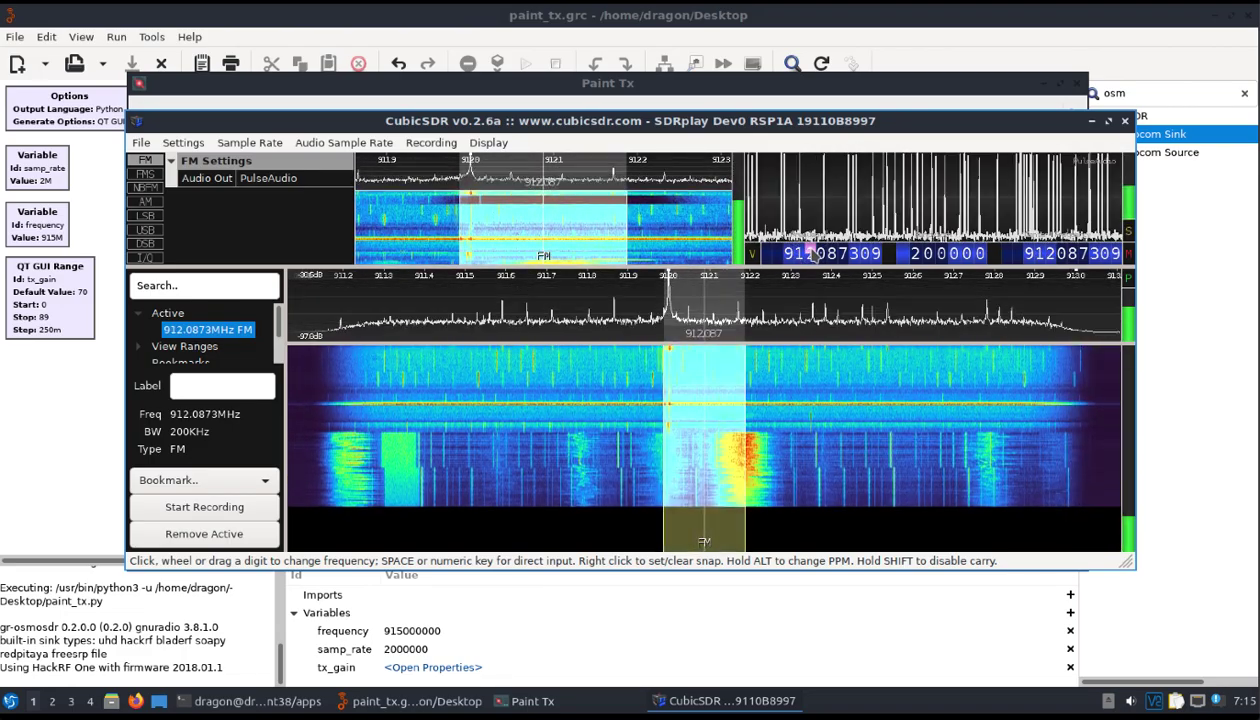
pyautogui.click(812, 253)
pyautogui.click(812, 253)
pyautogui.click(812, 253)
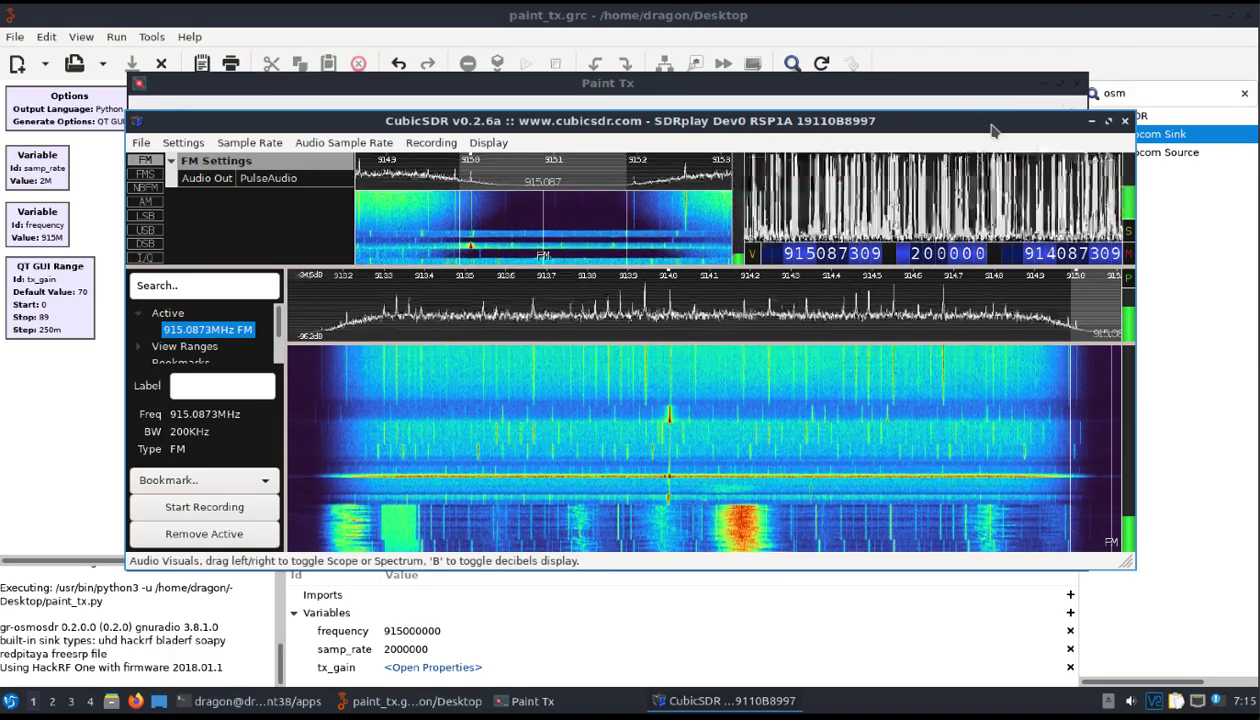
pyautogui.press('super+Up')
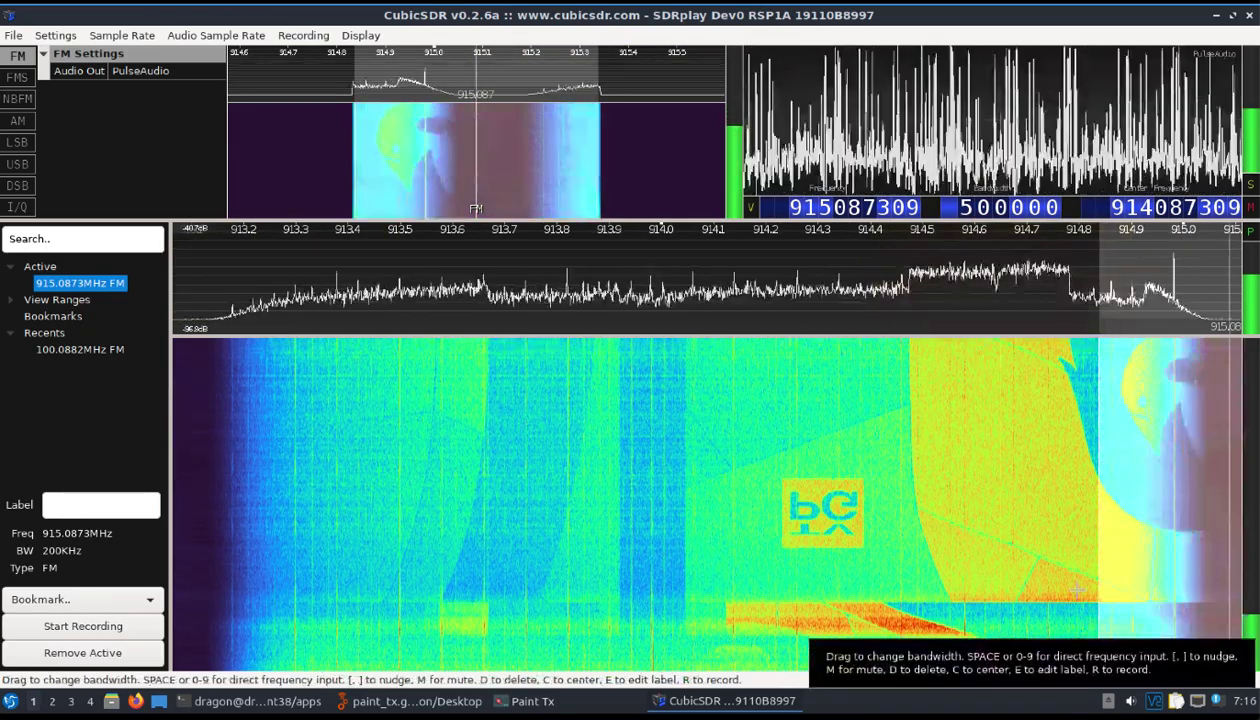
# Retune the demodulator to 915.187309 MHz to recentre the spectrum, and move the demodulator to 915.897309 MHz, clear of the painted image's centre
pyautogui.click(843, 204)
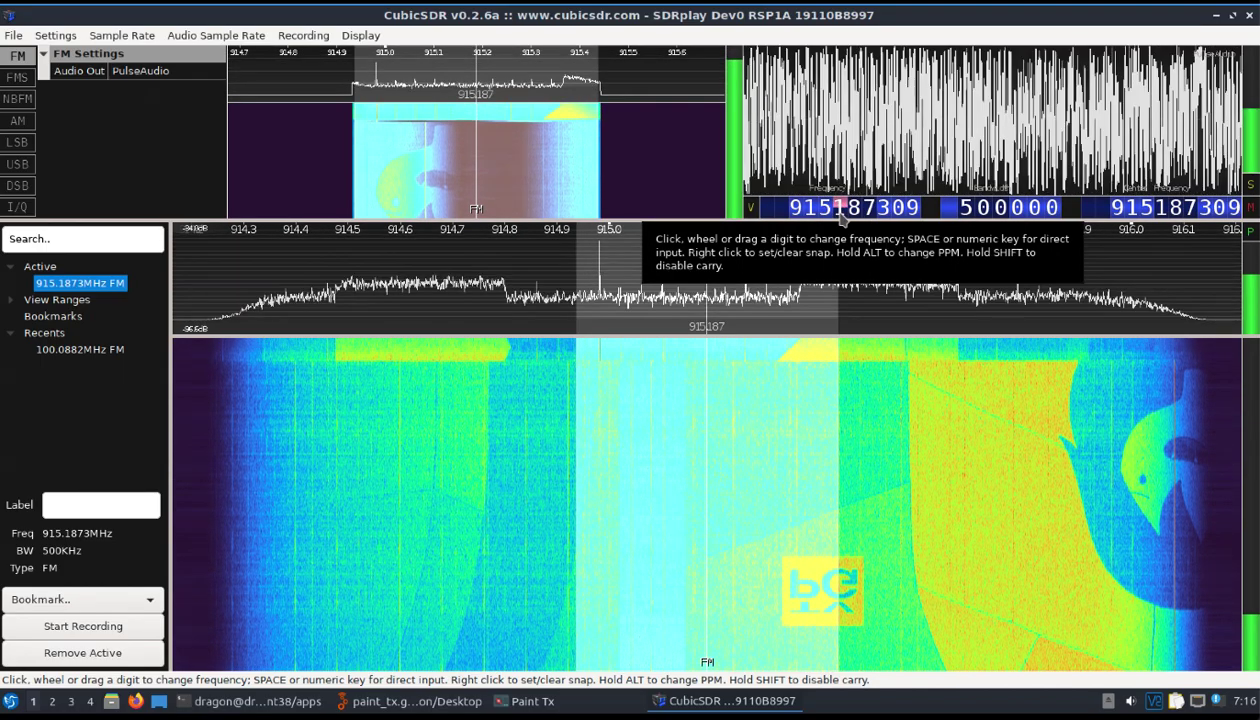
pyautogui.click(841, 212)
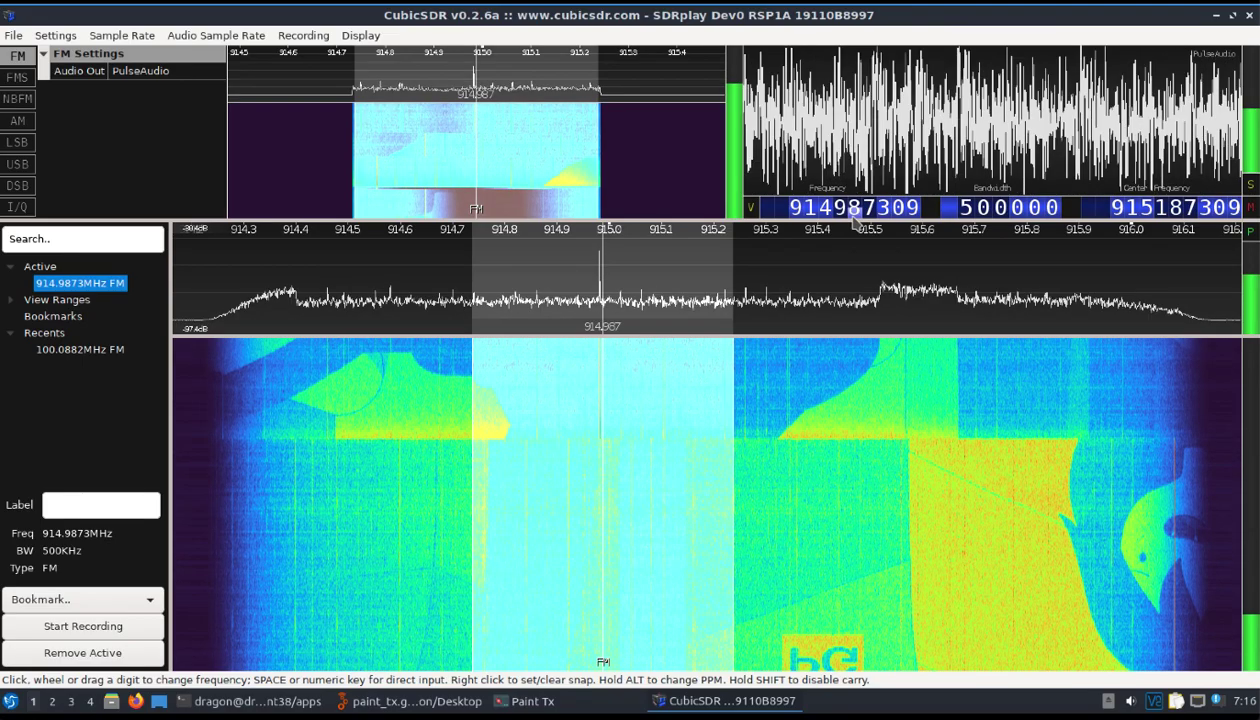
pyautogui.scroll(-6, 855, 210)
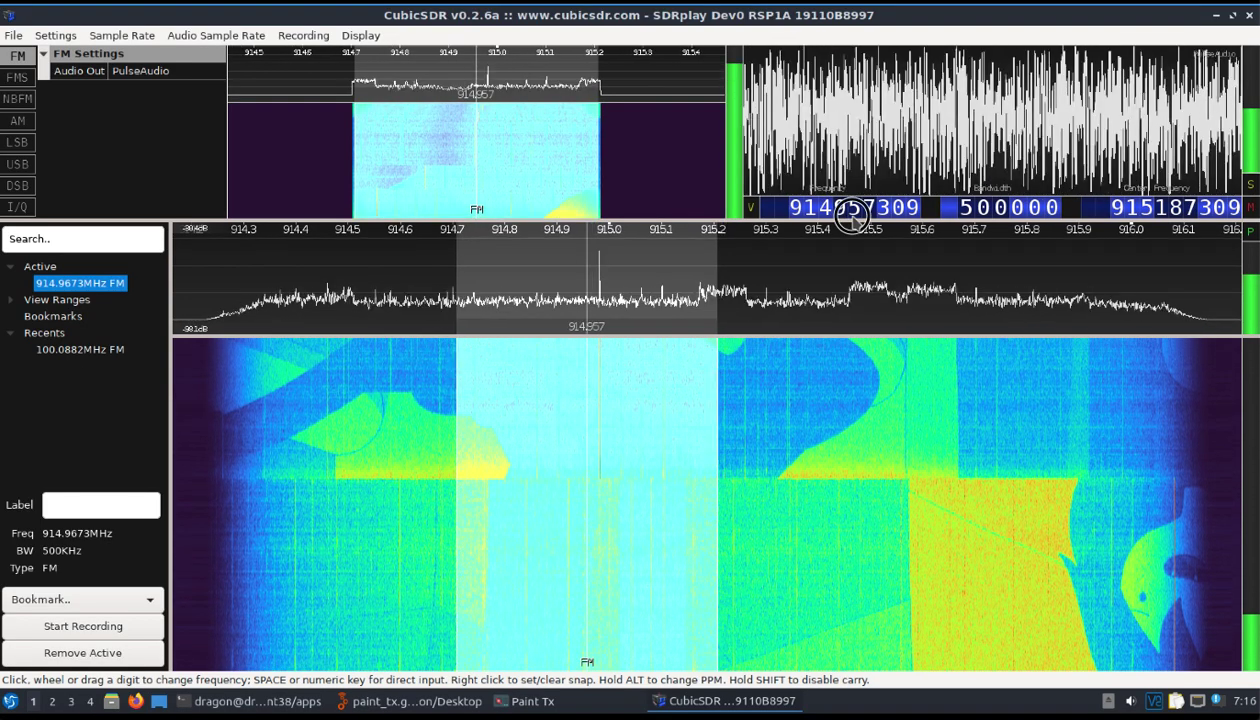
pyautogui.scroll(-3, 853, 212)
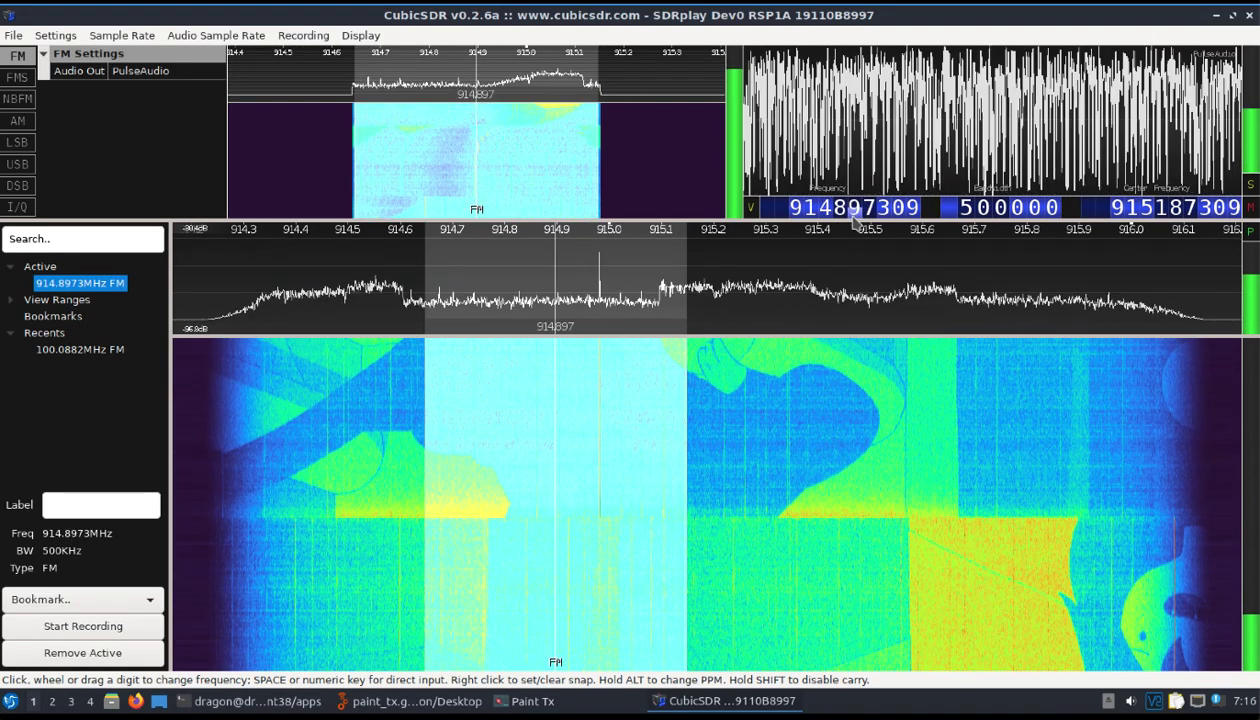
pyautogui.scroll(1, 828, 210)
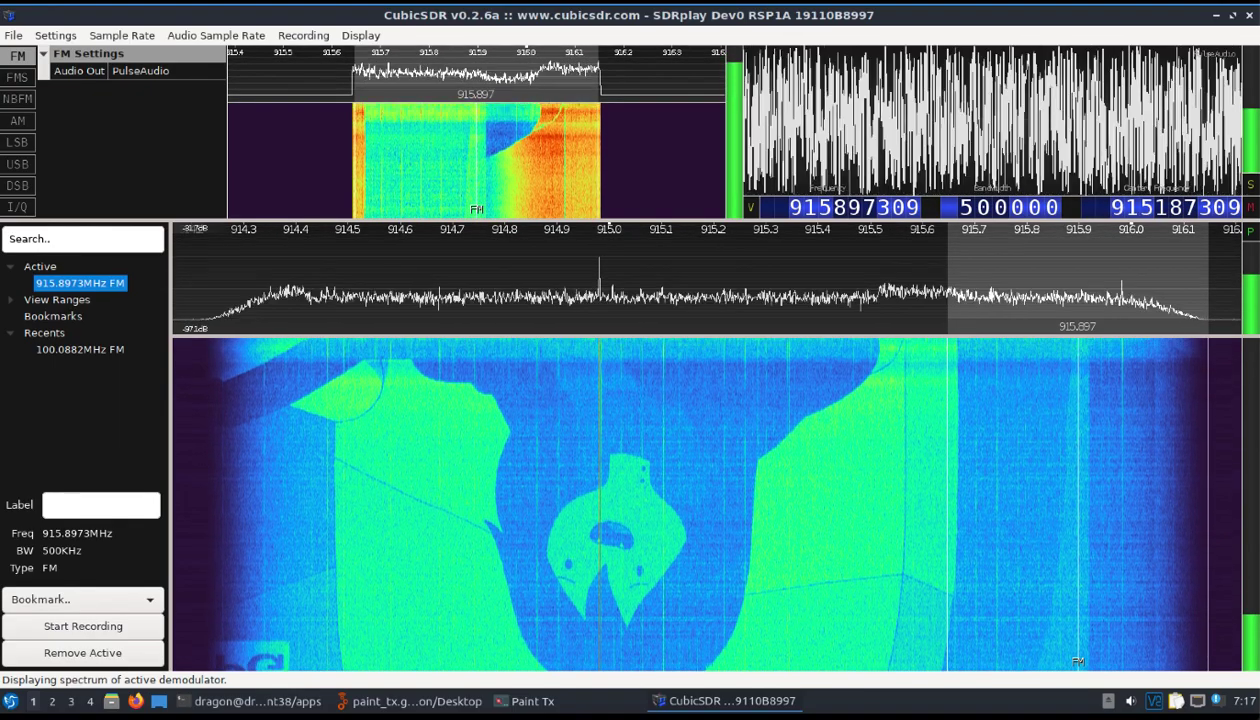
# Close CubicSDR, the running Paint Tx window and GNU Radio Companion
pyautogui.click(1249, 16)
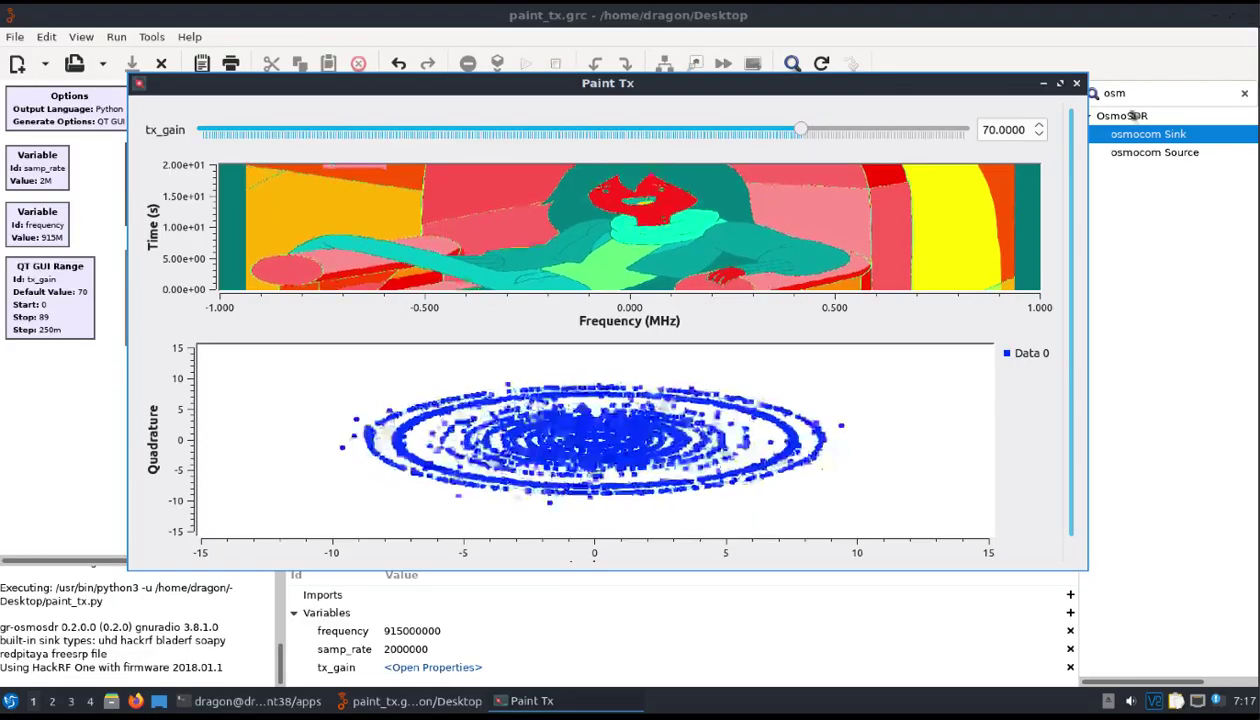
pyautogui.click(1076, 84)
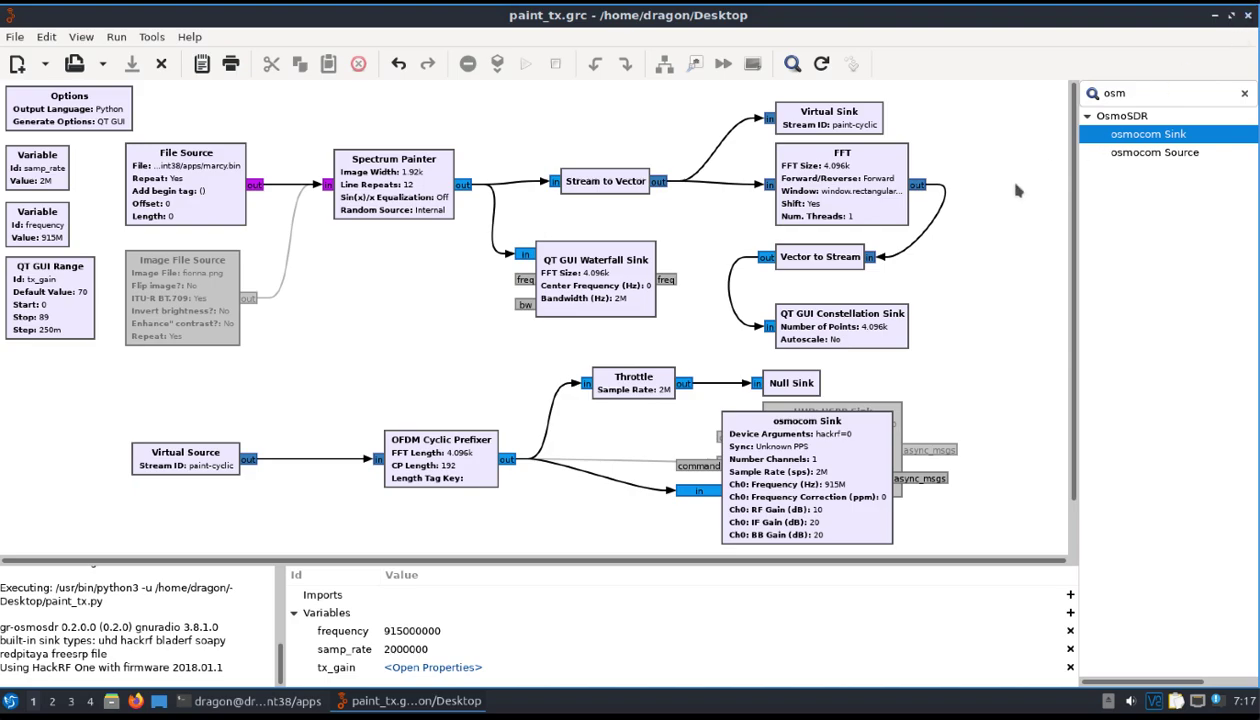
pyautogui.hotkey('ctrl', 'q')
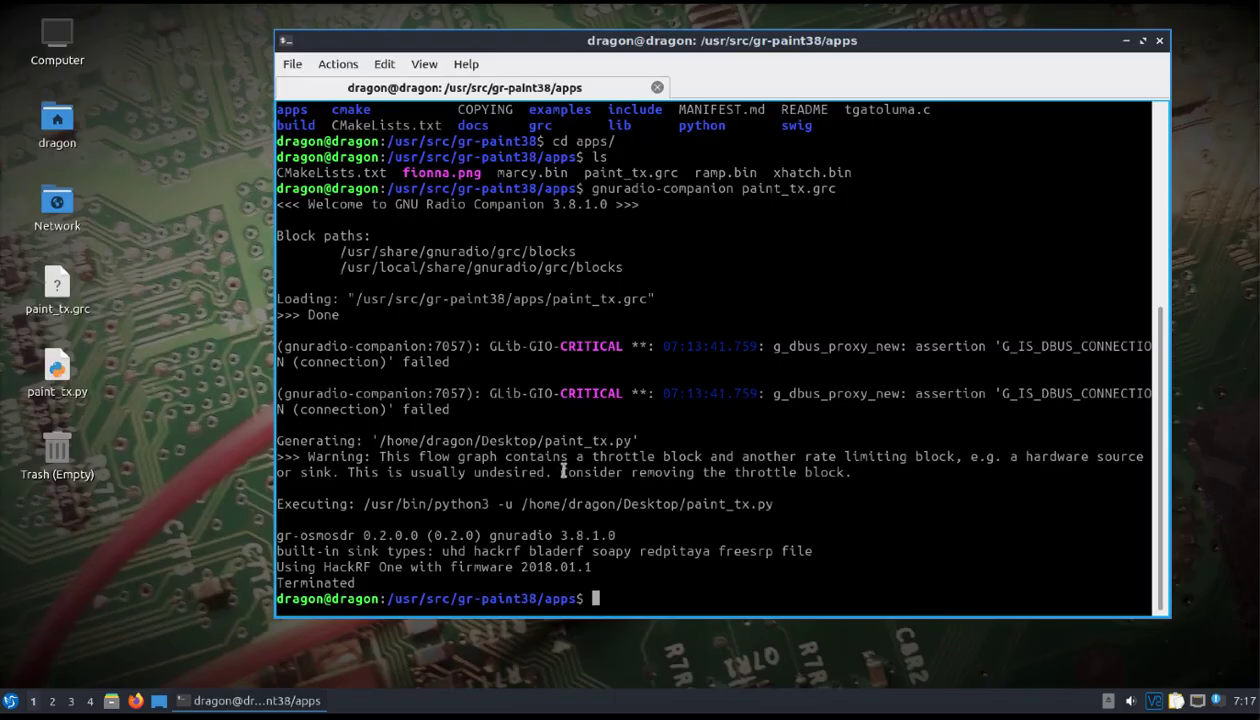
# Change the terminal's working directory to /usr/src/tetra-kit and list its contents
pyautogui.write('cd ..')
pyautogui.press('Return')
pyautogui.write('cd ..')
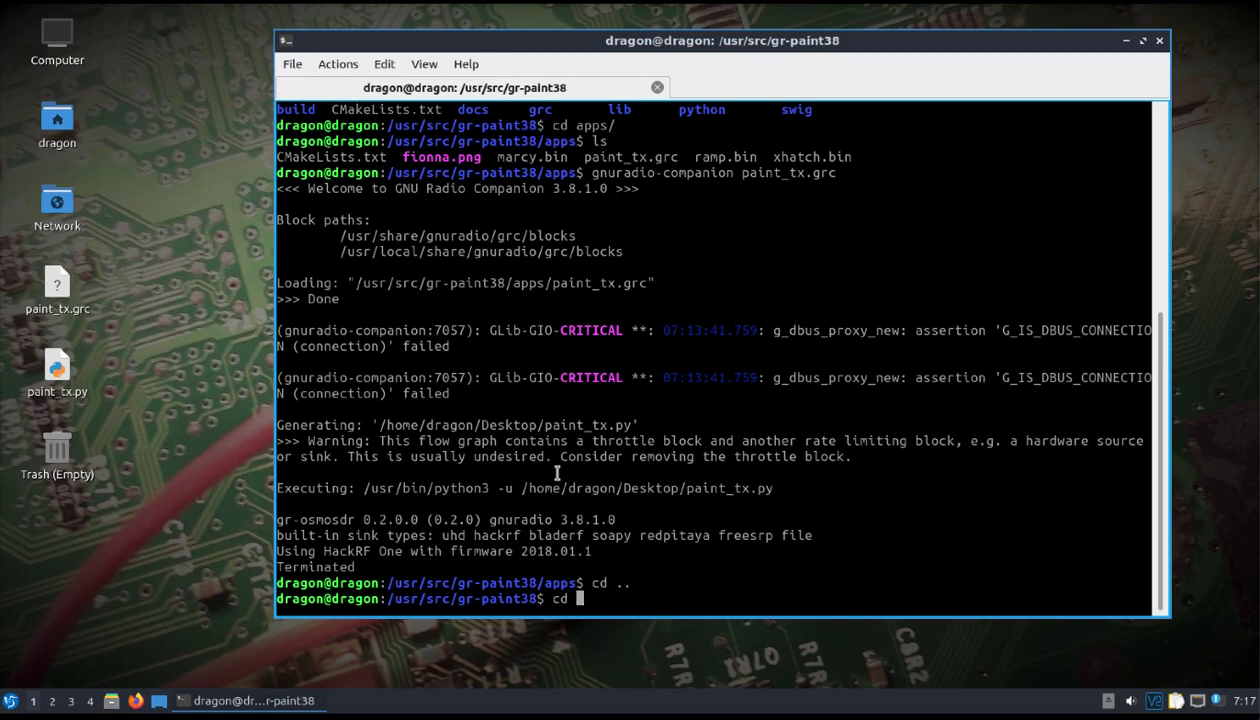
pyautogui.press('Return')
pyautogui.write('cd te')
pyautogui.press('Tab')
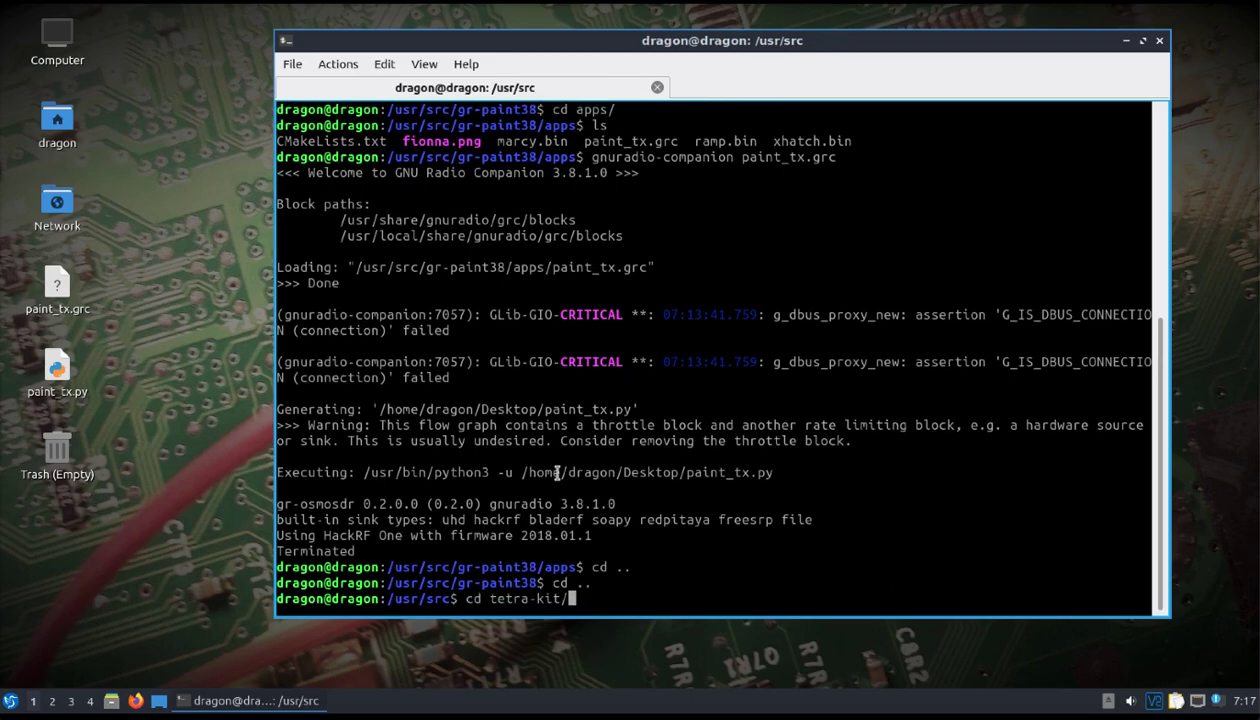
pyautogui.press('Return')
pyautogui.write('ls')
pyautogui.press('Return')
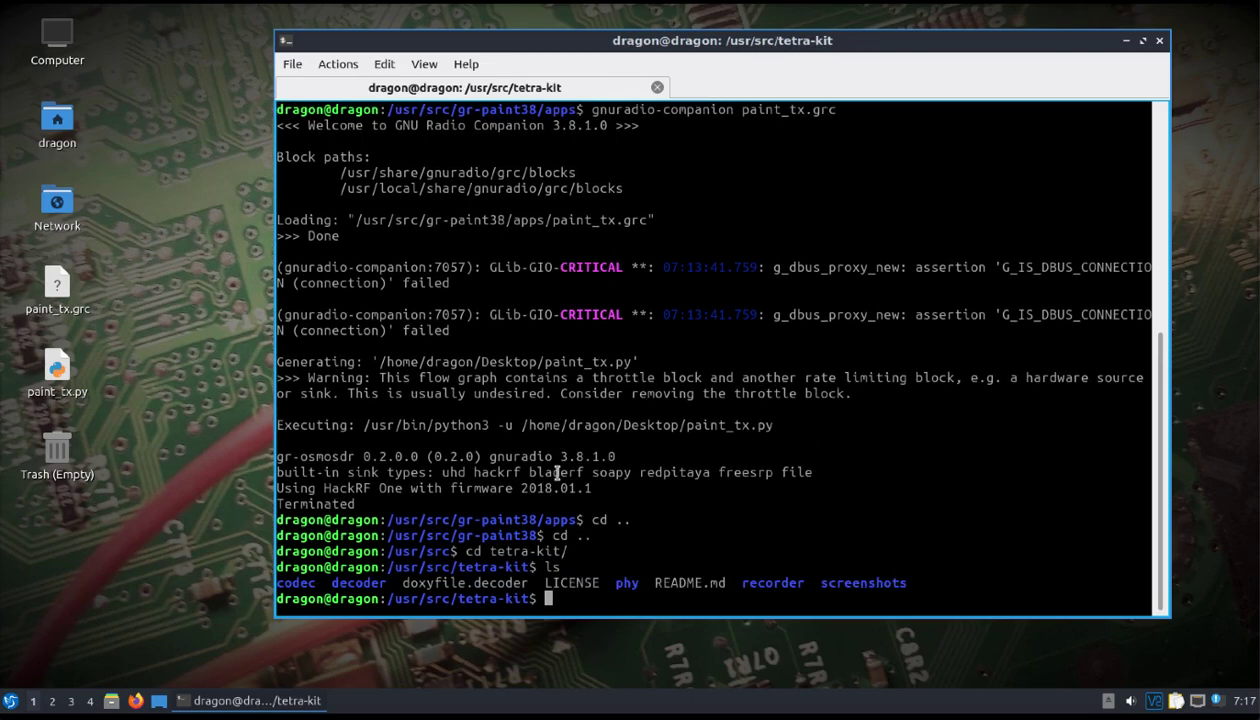
# Change into the phy/gnuradio-3.8 subdirectory and list its files
pyautogui.write('cd')
pyautogui.write('py')
pyautogui.press('Tab')
pyautogui.press('Tab')
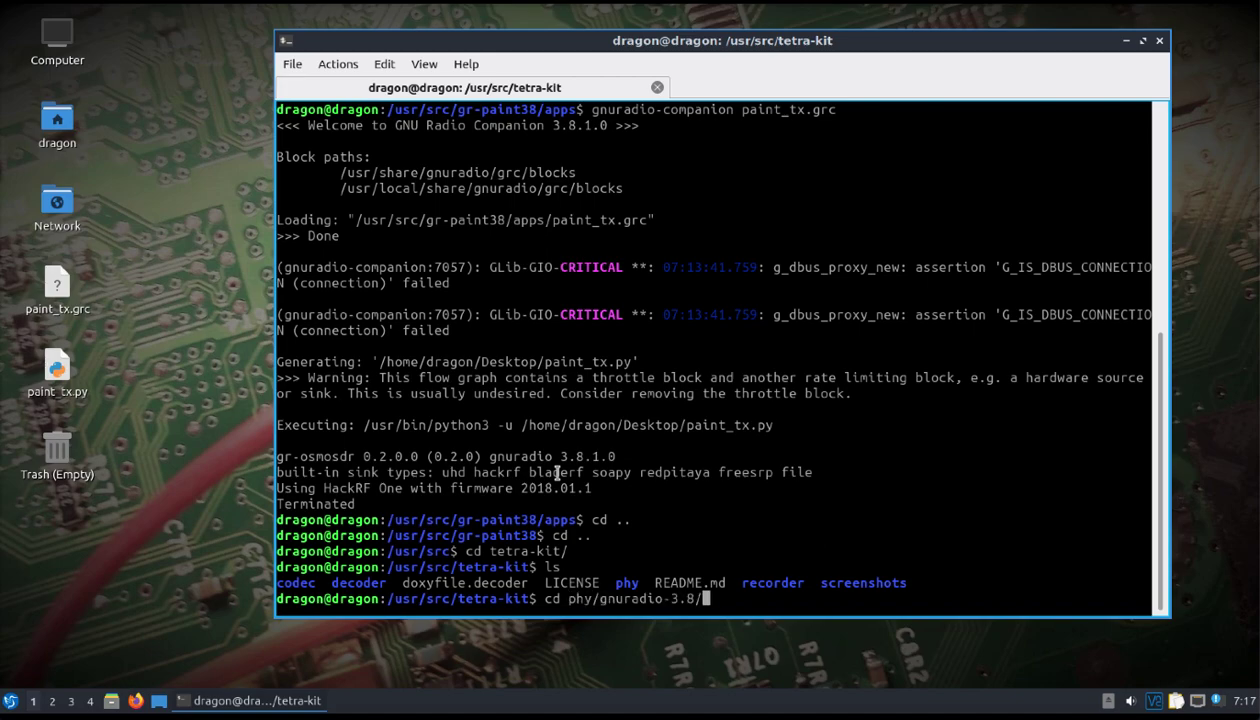
pyautogui.press('Return')
pyautogui.write('ls')
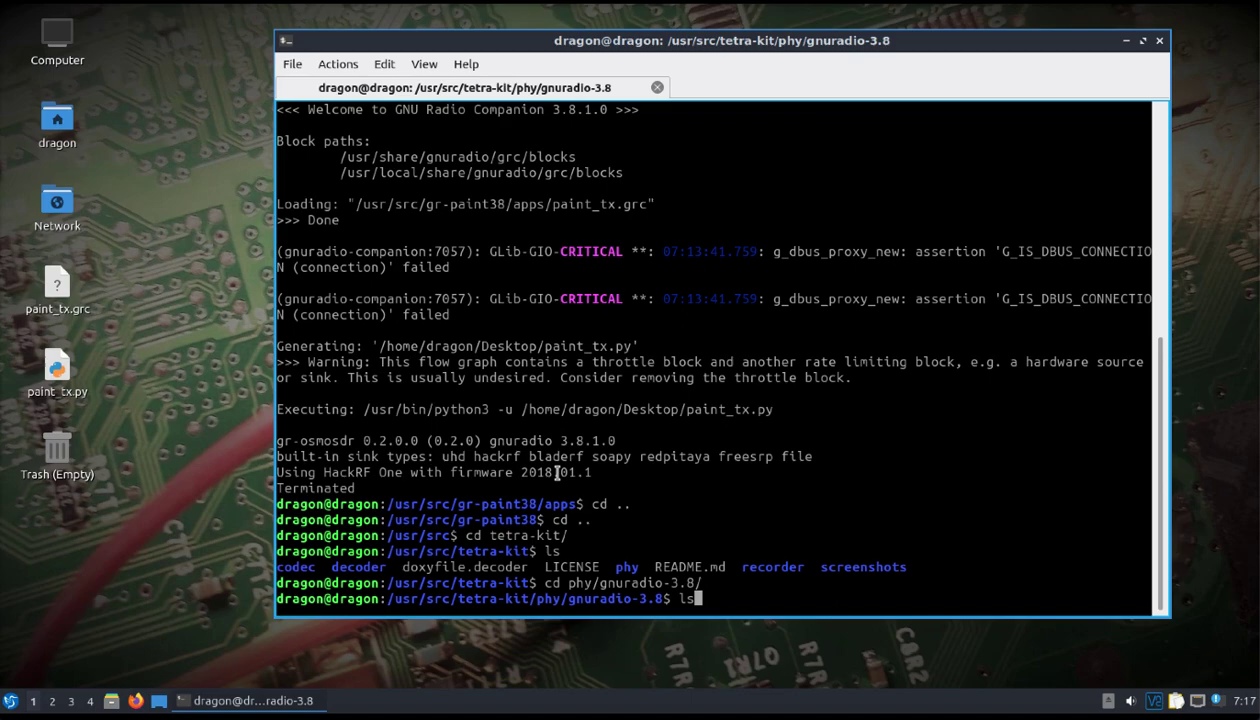
pyautogui.press('Return')
# Open pi4dqpsk_rx.grc with gnuradio-companion from the terminal, and run and stop the flow graph as a test
pyautogui.write('gnur')
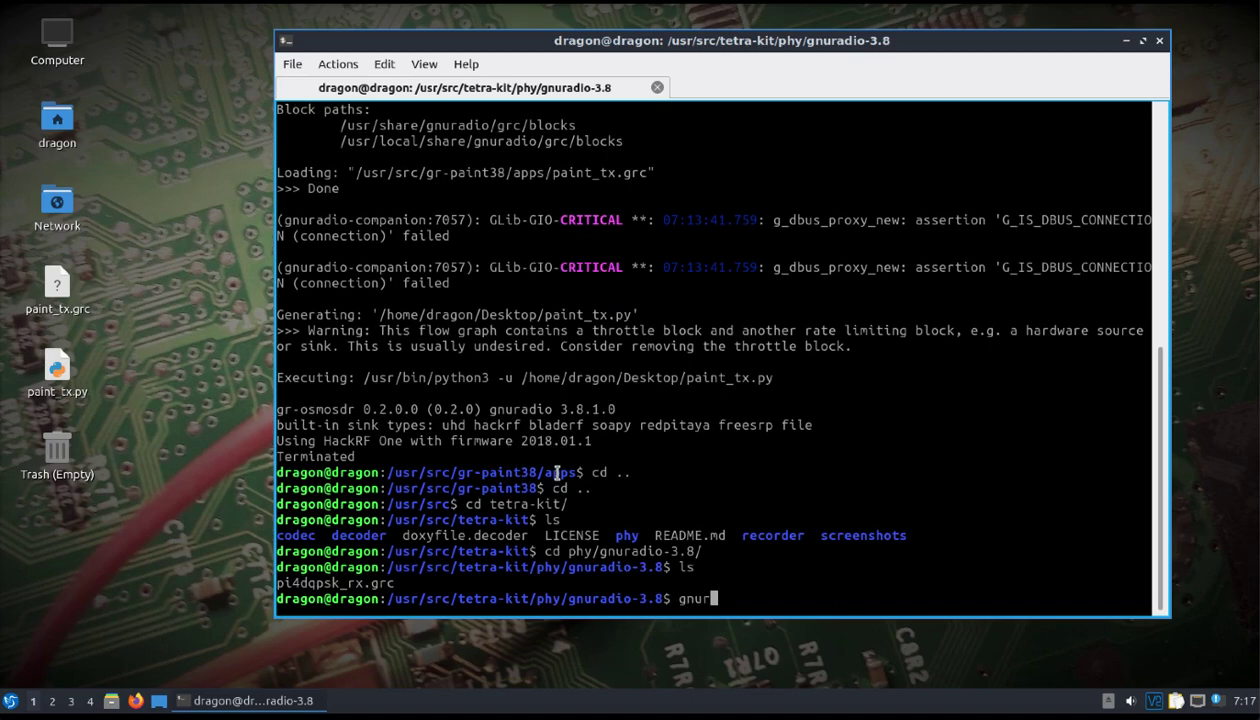
pyautogui.write('adio-companion pi')
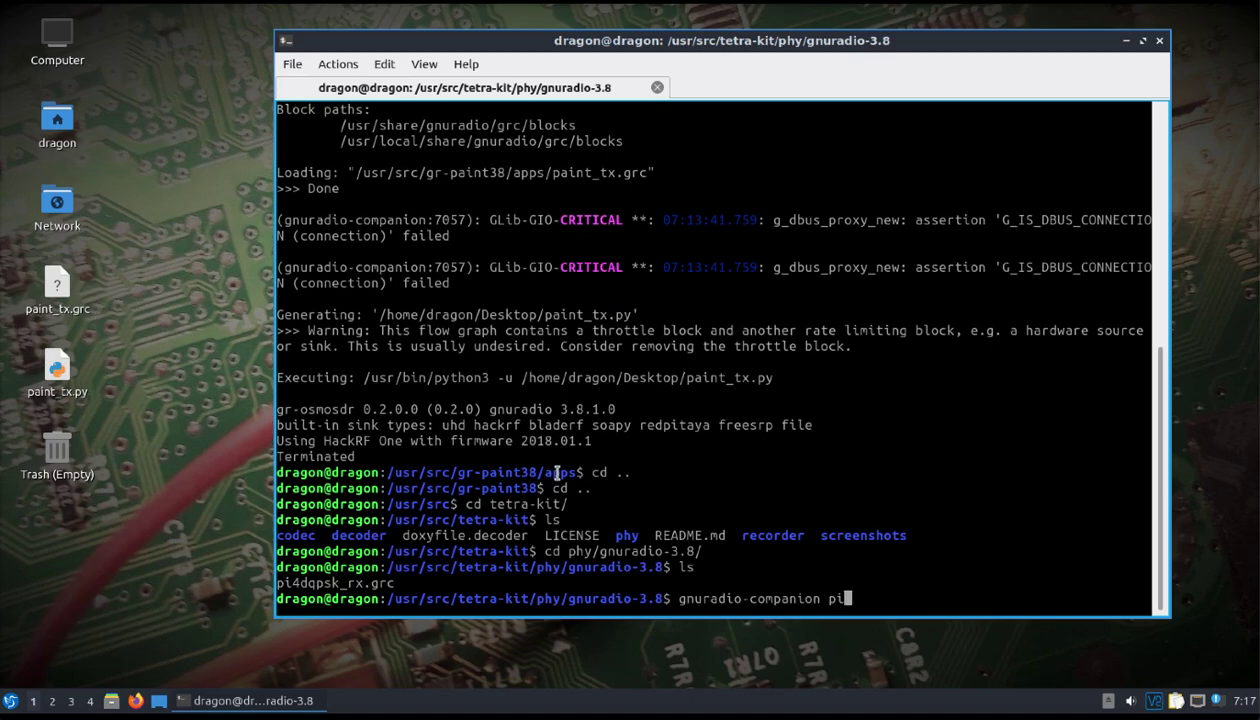
pyautogui.press('Tab')
pyautogui.press('Return')
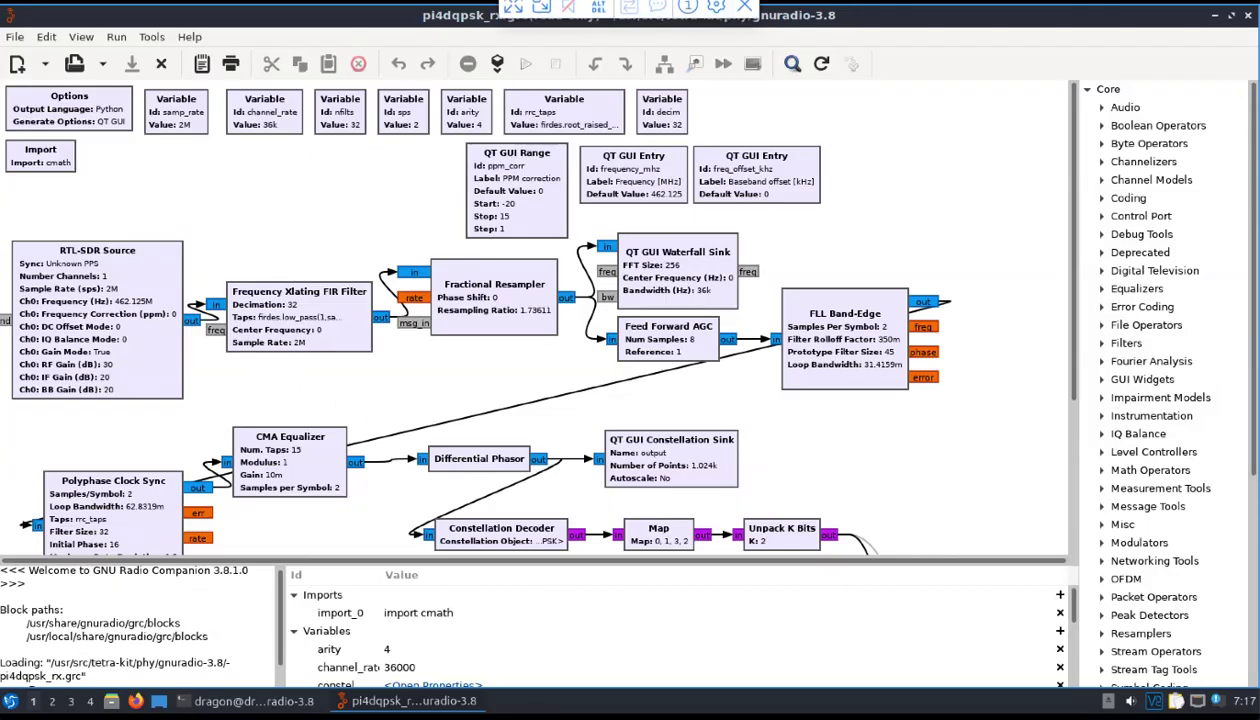
pyautogui.click(524, 63)
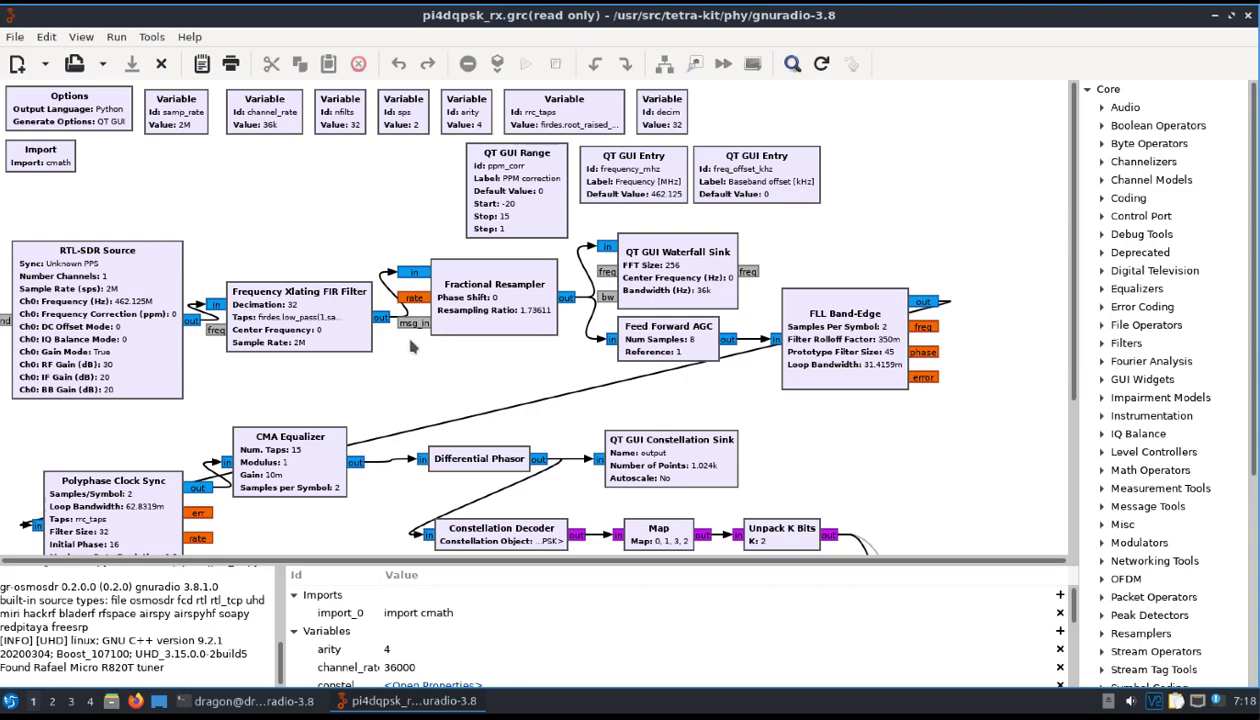
pyautogui.click(551, 68)
# Set the RTL-SDR Source block's device arguments to rtl=0 and apply the change
pyautogui.doubleClick(80, 370)
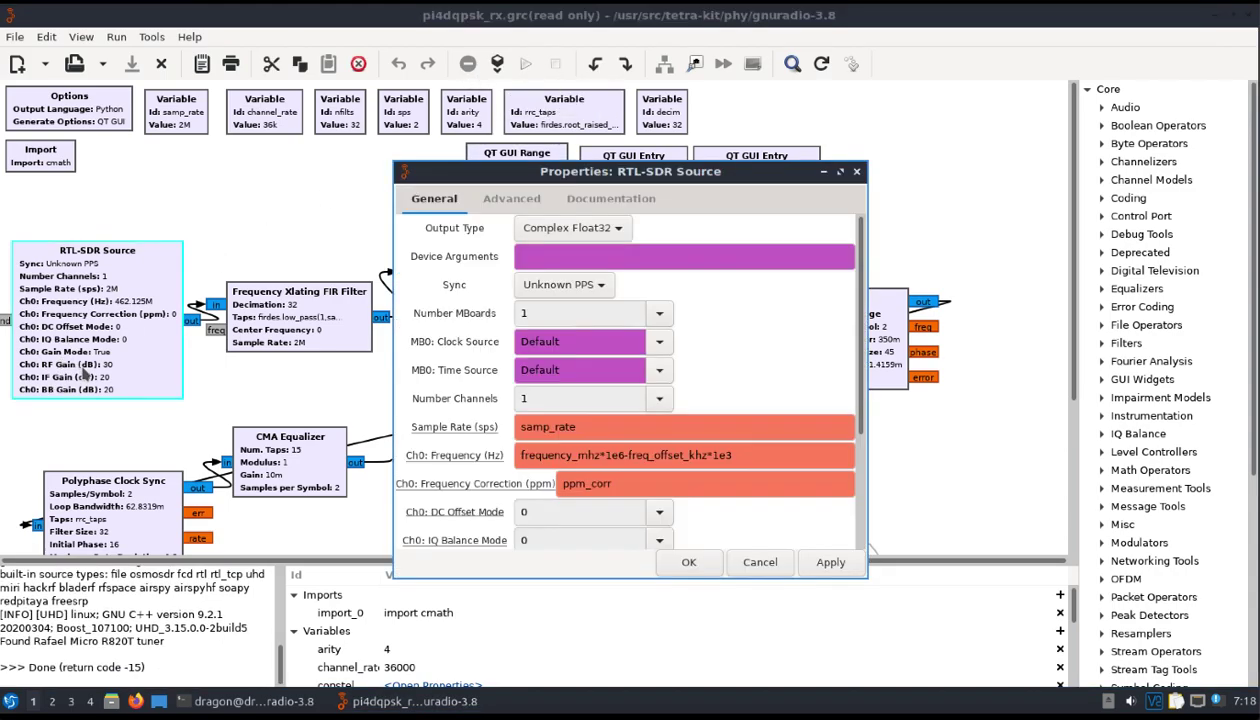
pyautogui.click(542, 256)
pyautogui.write('rt')
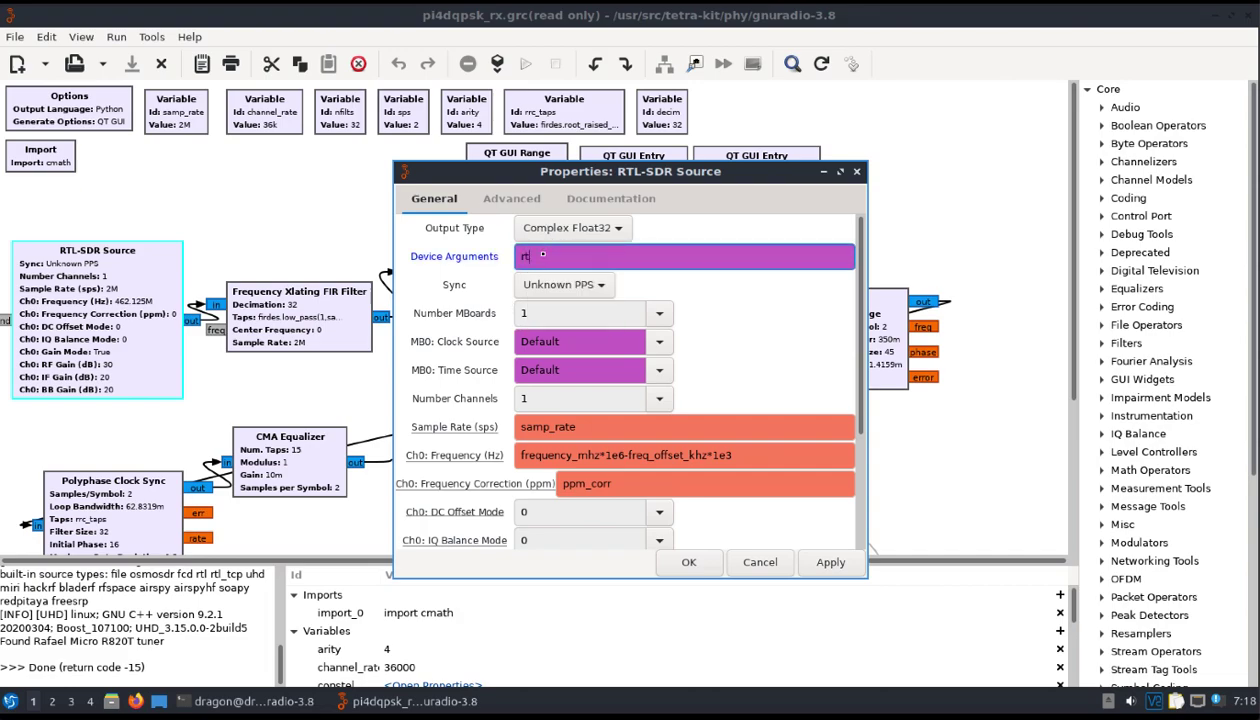
pyautogui.write('l=0')
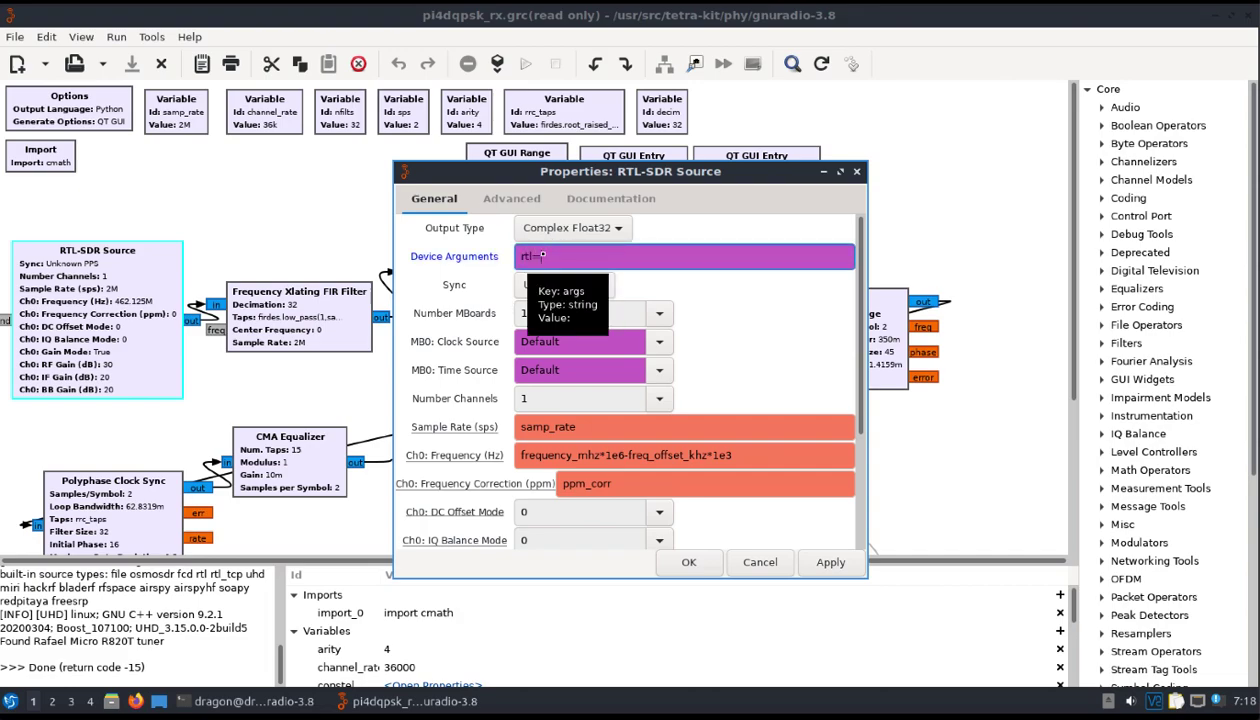
pyautogui.click(829, 560)
pyautogui.click(716, 564)
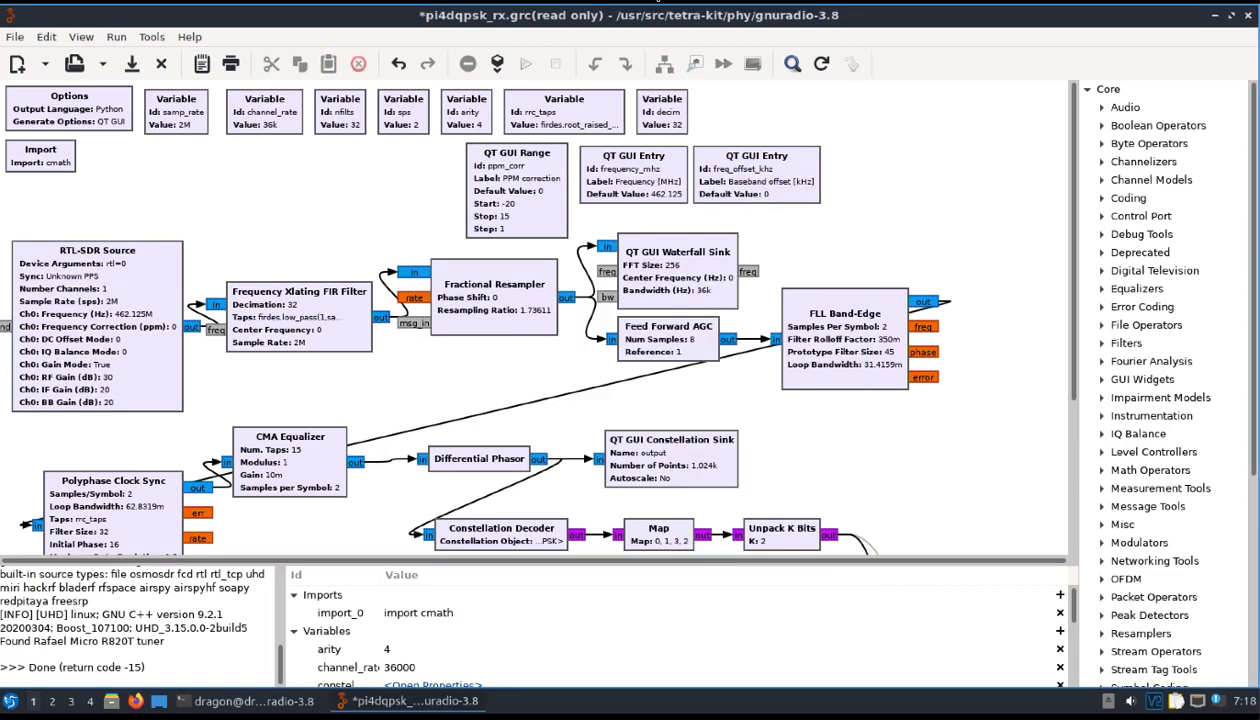
# Save the flow graph as pi4dqpsk_rx.grc in the Desktop folder and run it
pyautogui.hotkey('ctrl', 's')
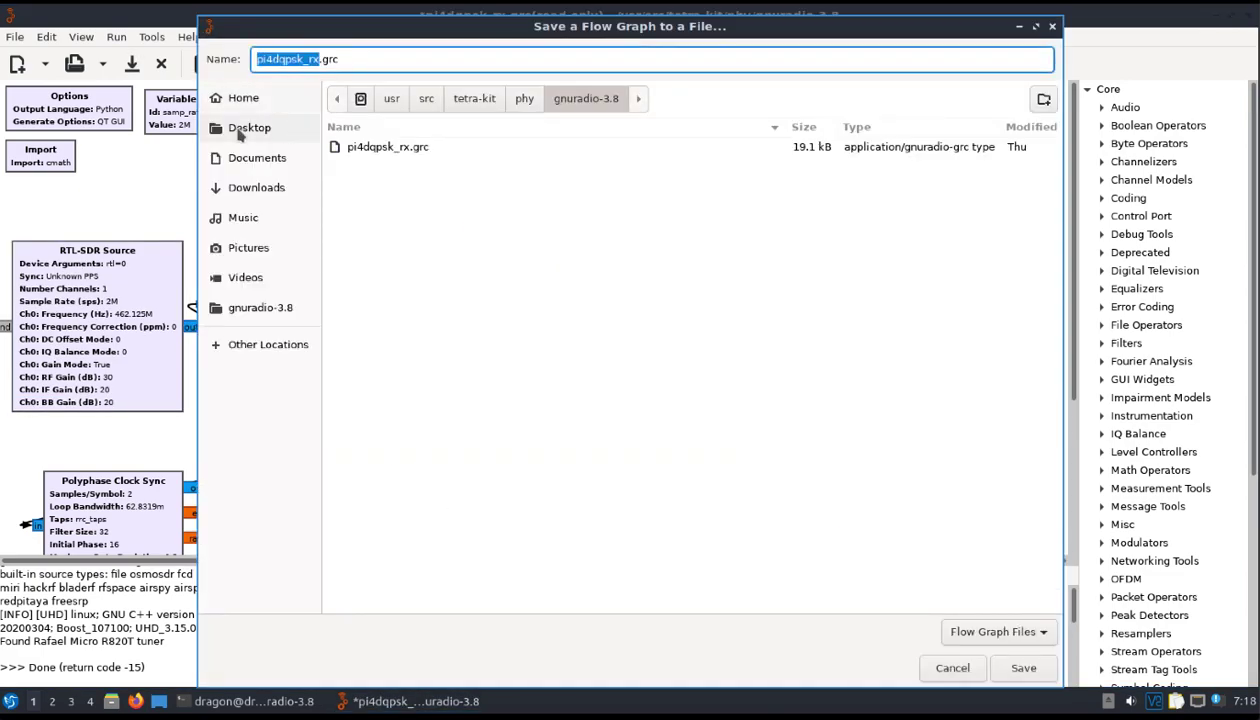
pyautogui.click(247, 130)
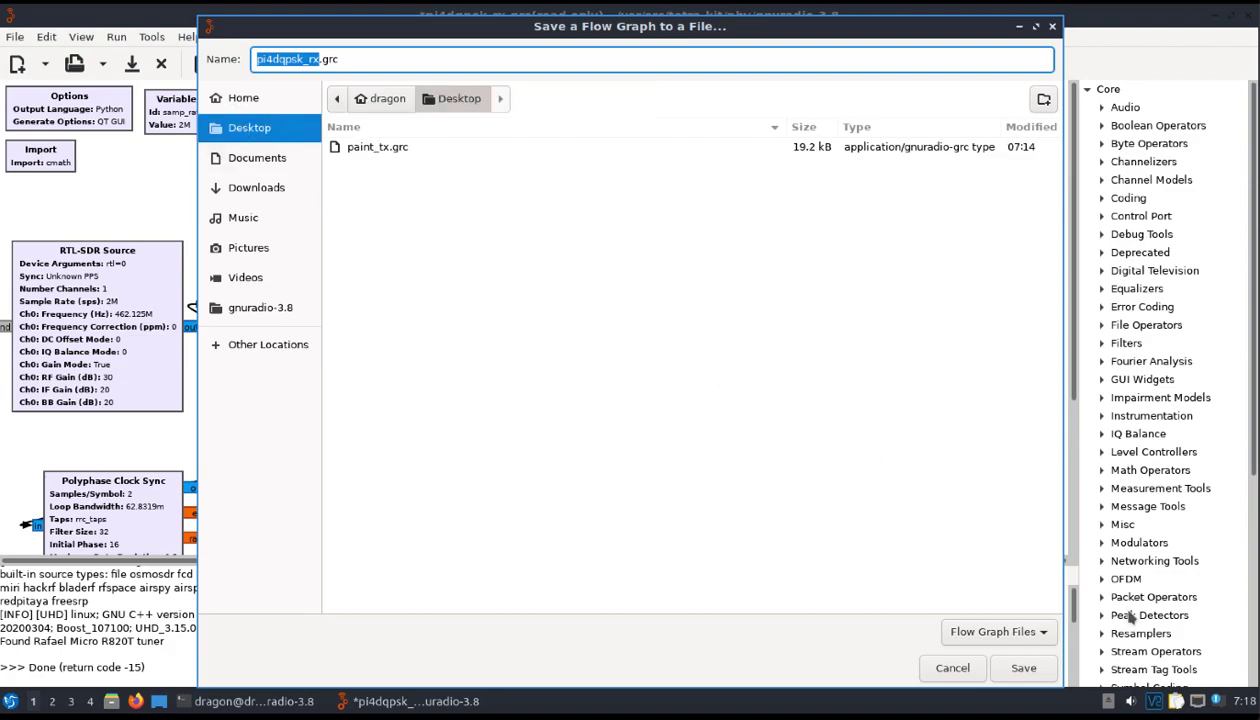
pyautogui.click(1030, 672)
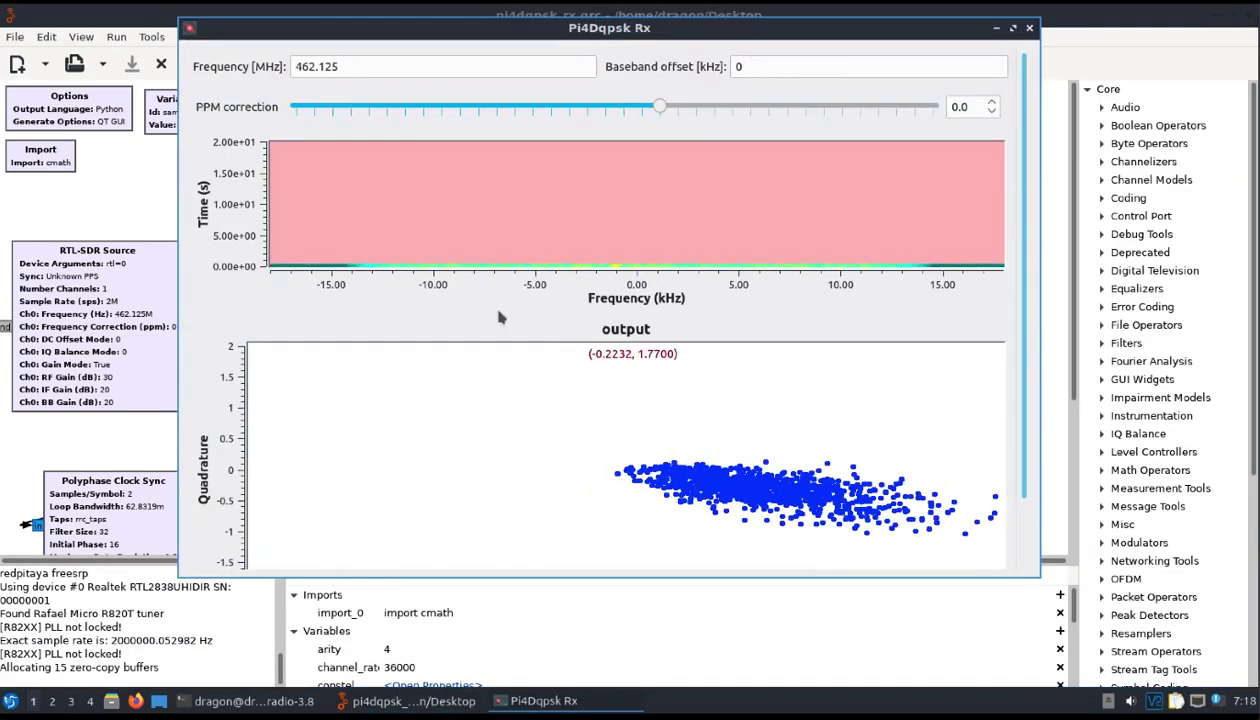
# Tune the running receiver through 462.1259 and 462.1266 to a frequency of 462.127 MHz
pyautogui.click(337, 64)
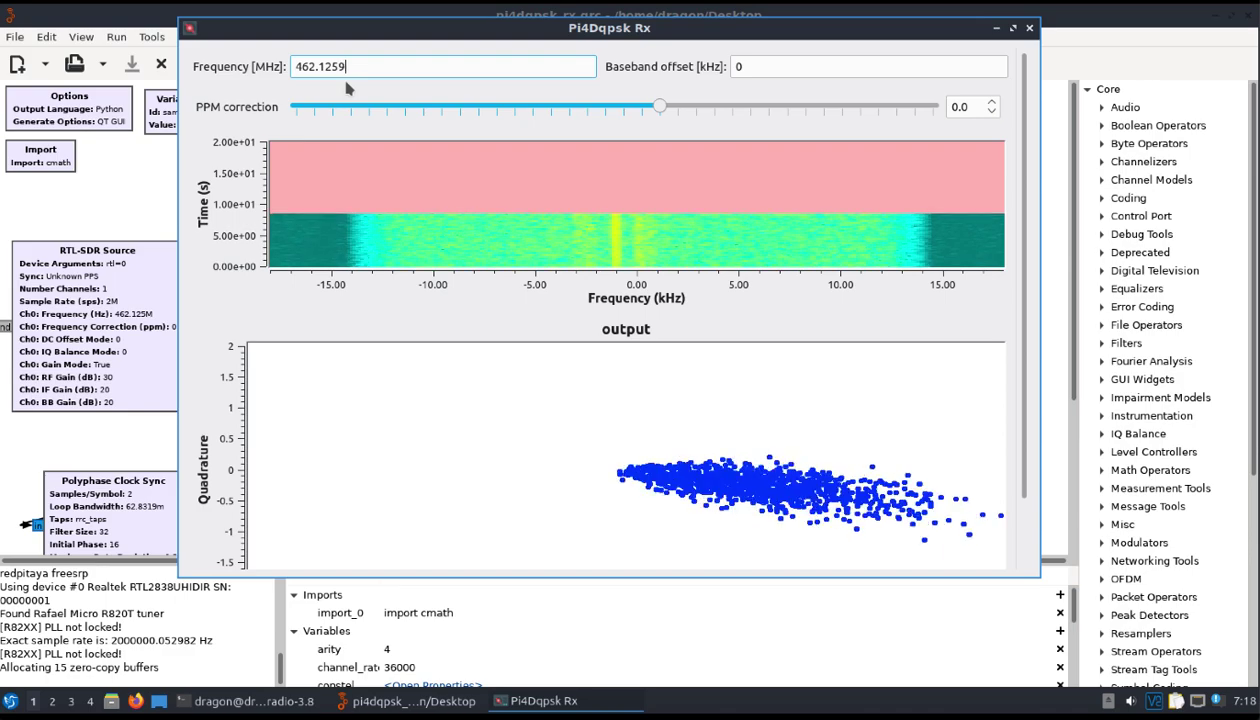
pyautogui.press('BackSpace')
pyautogui.write('66')
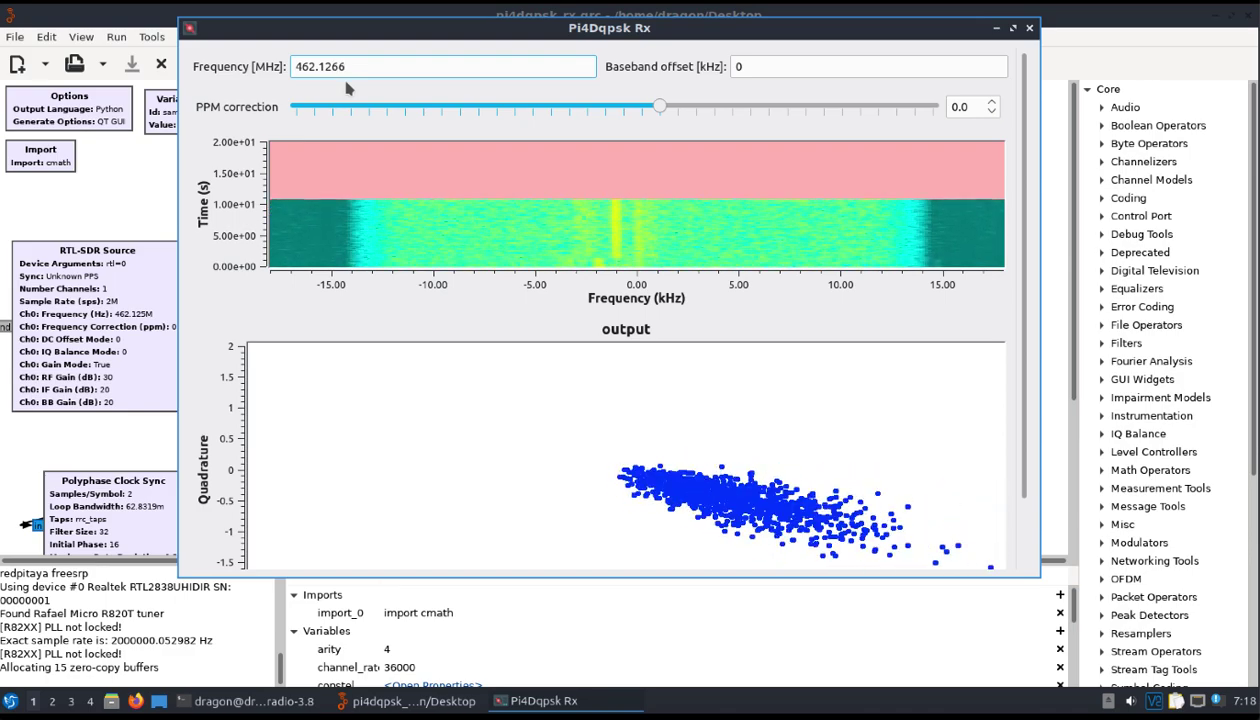
pyautogui.press('BackSpace')
pyautogui.write('7')
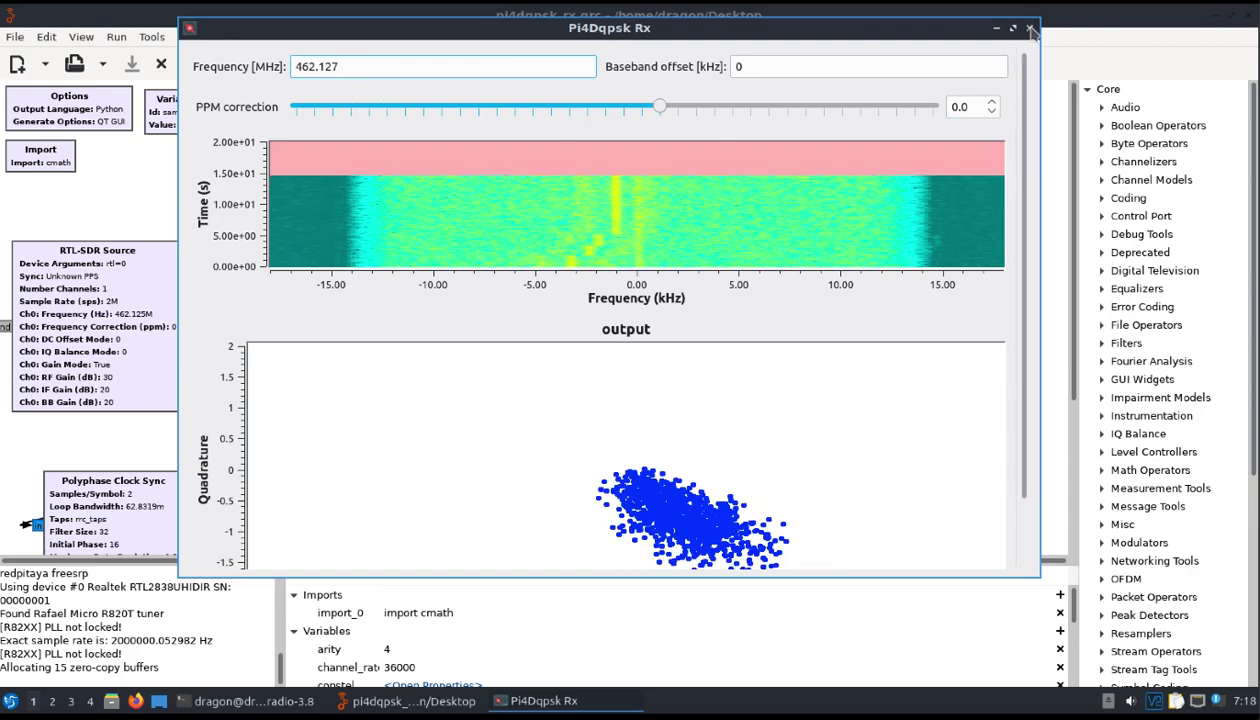
# Close the running Pi4Dqpsk Rx window and GNU Radio Companion
pyautogui.click(1028, 27)
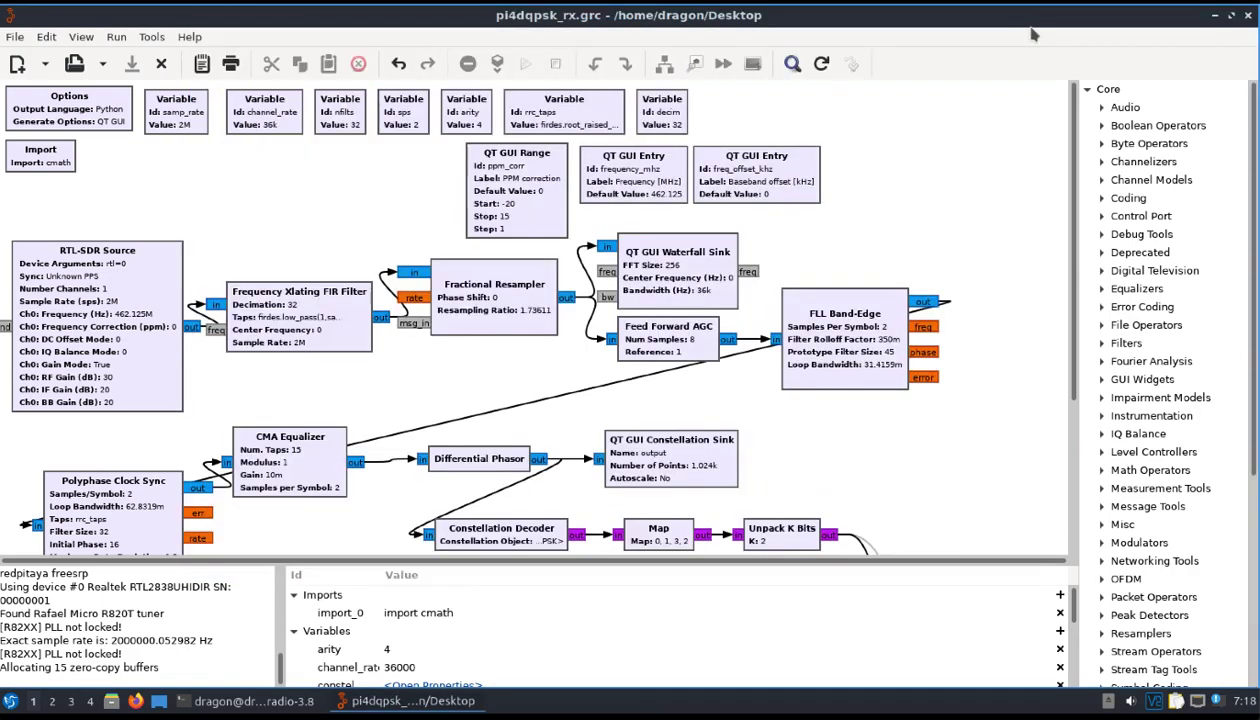
pyautogui.click(1248, 16)
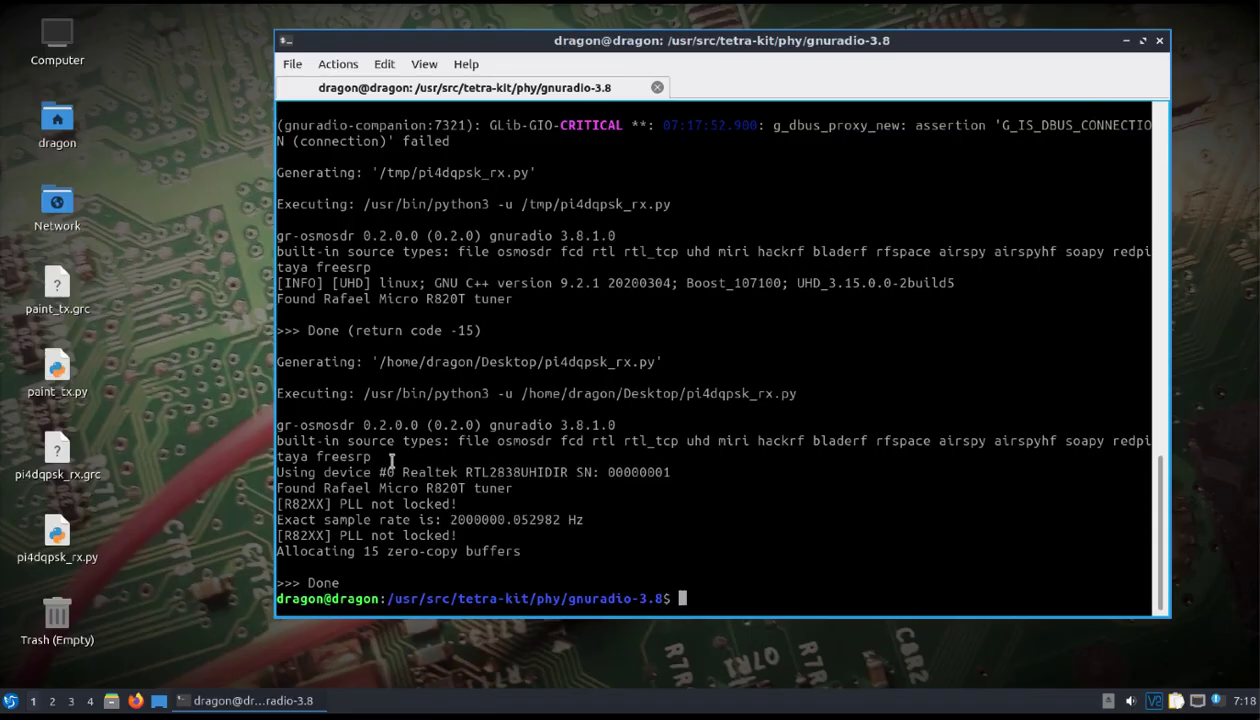
pyautogui.click(10, 700)
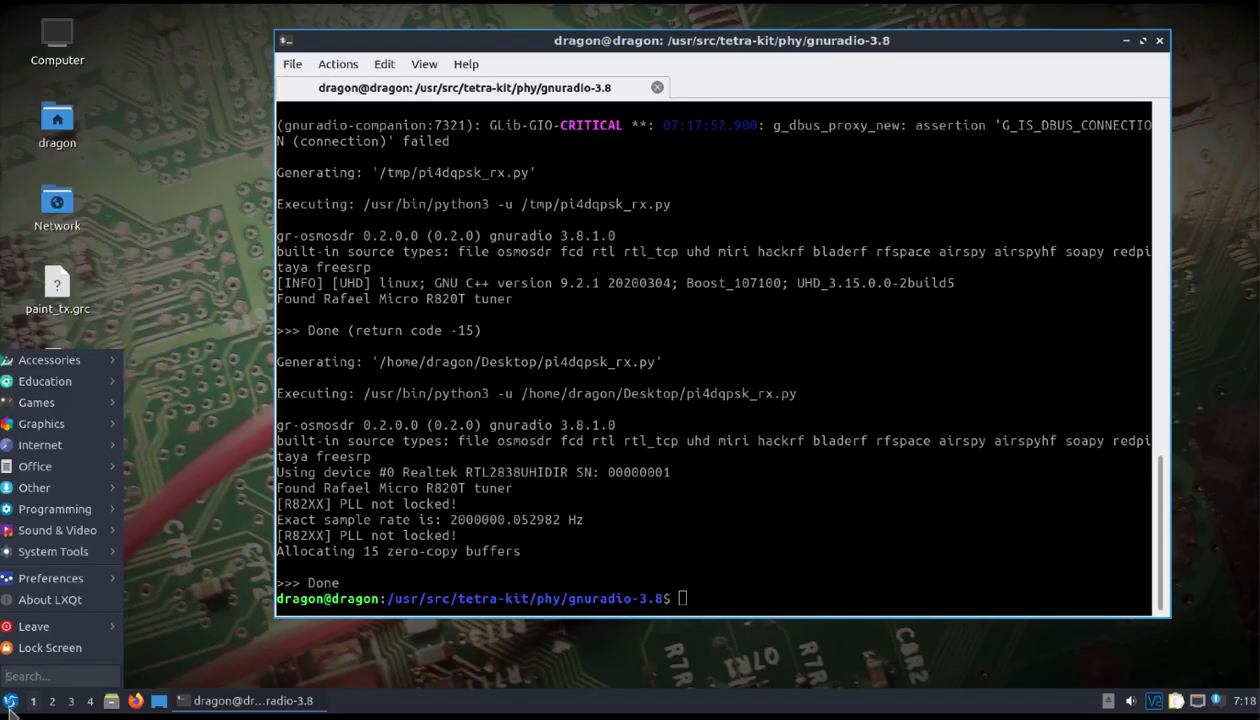
pyautogui.moveTo(57, 470)
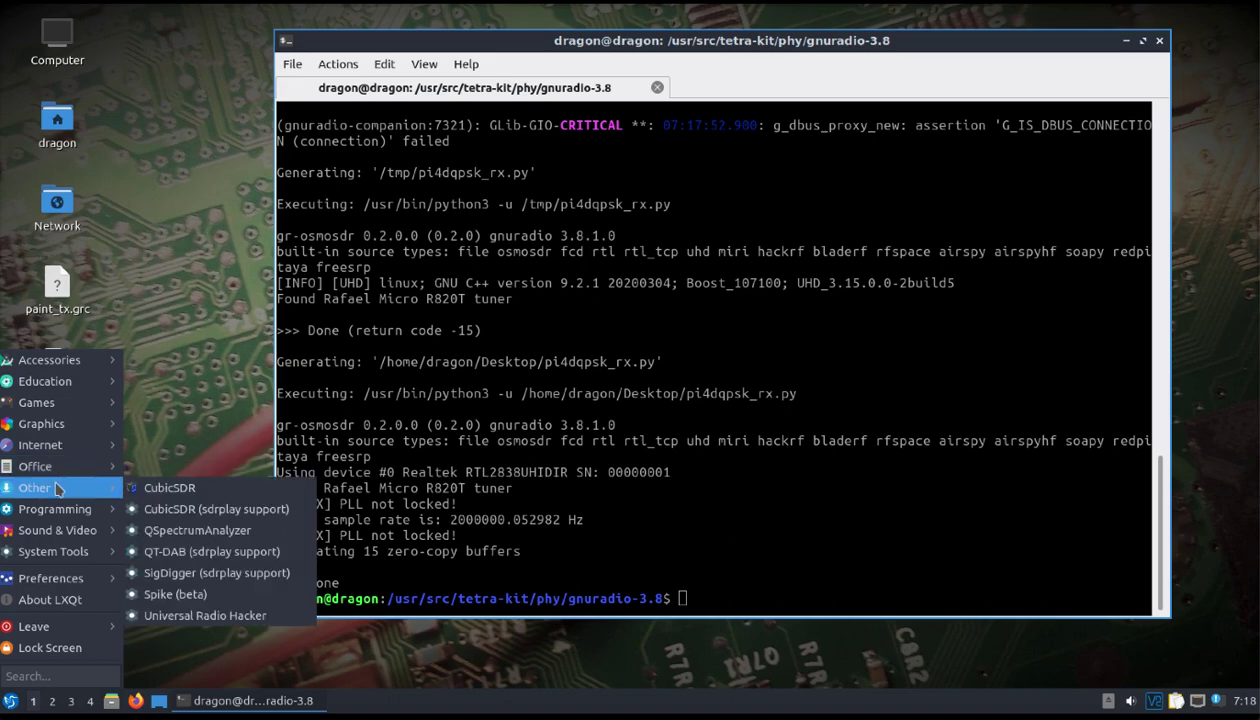
pyautogui.click(695, 588)
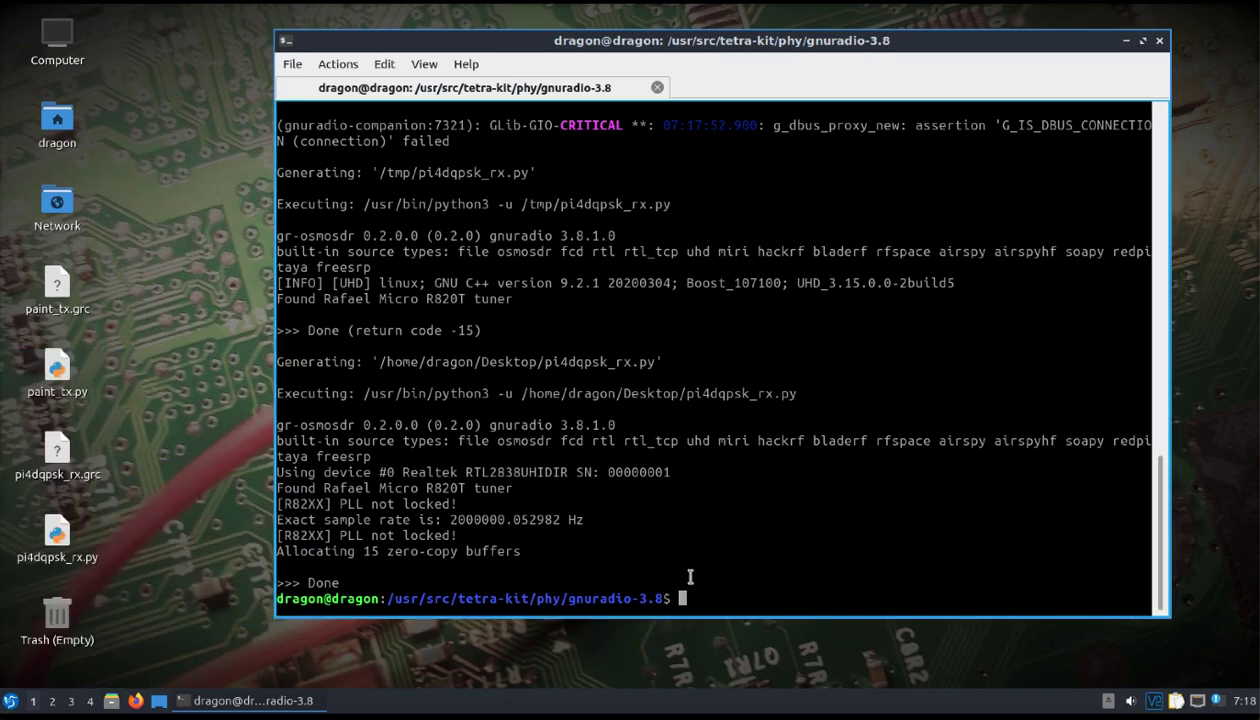
# Move the terminal up three directory levels to /usr/src and list its contents
pyautogui.write('cd ..')
pyautogui.press('Return')
pyautogui.write('cd ..')
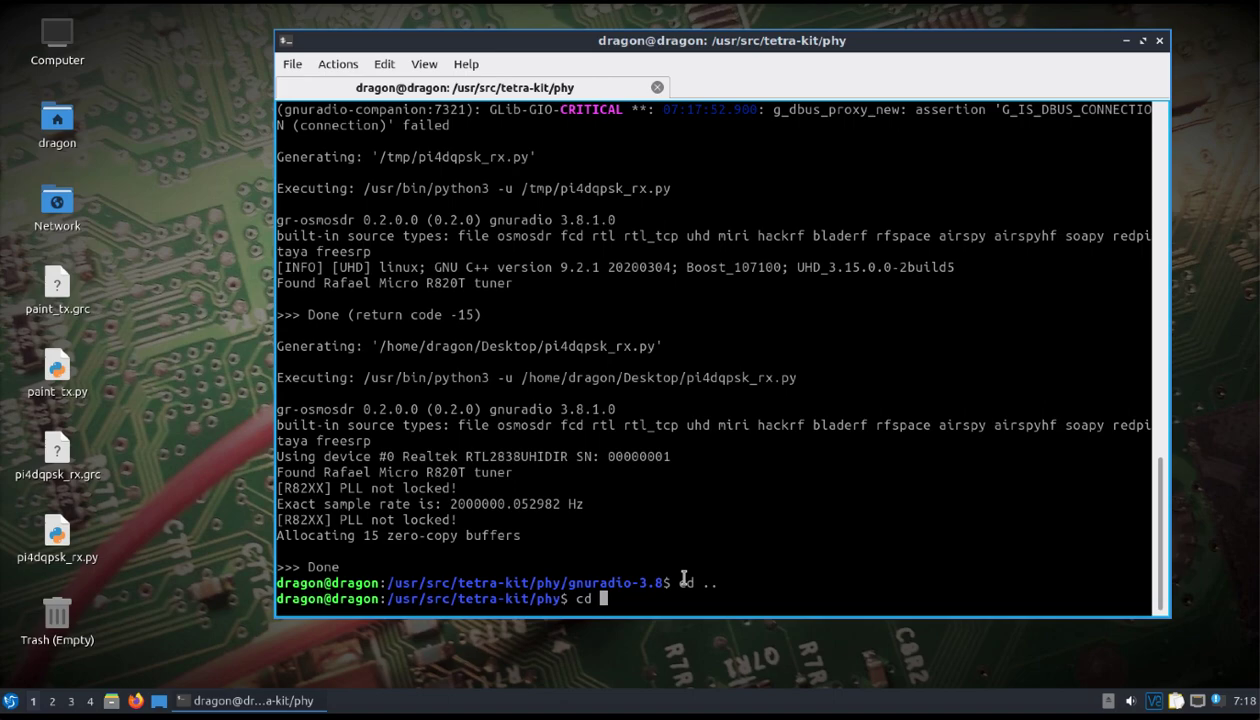
pyautogui.press('Return')
pyautogui.write('cd ..')
pyautogui.press('Return')
pyautogui.write('ls')
pyautogui.press('Return')
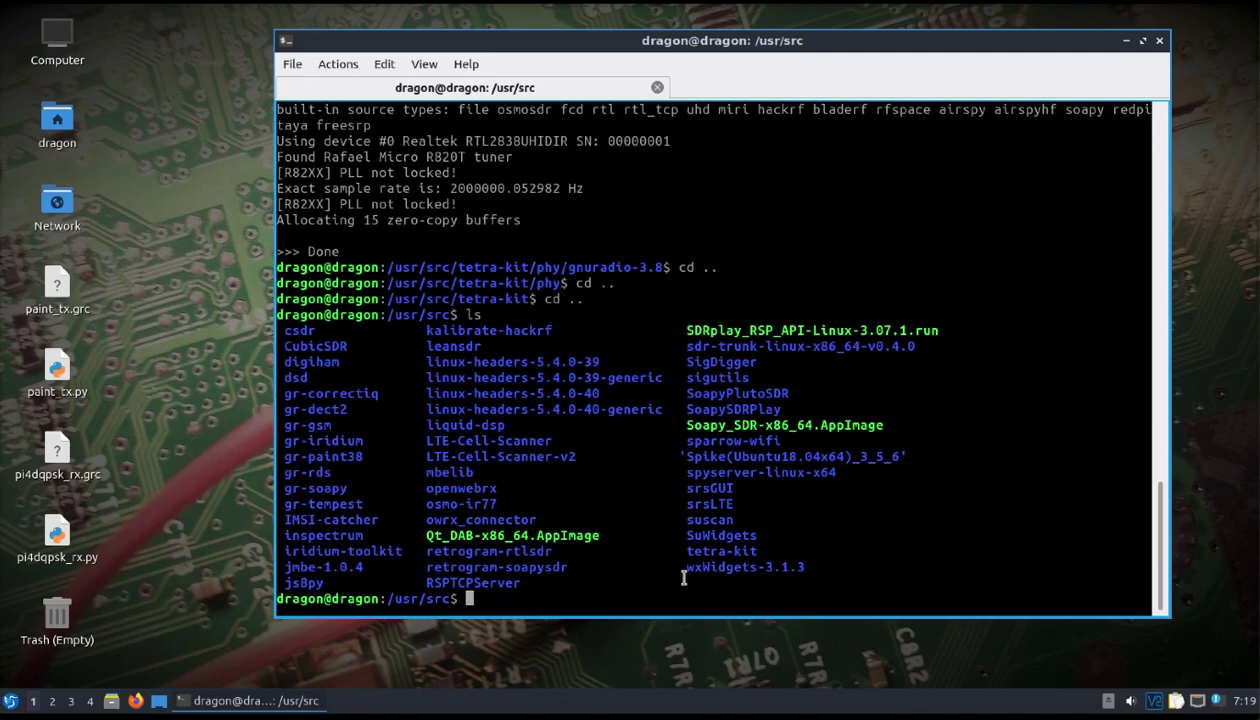